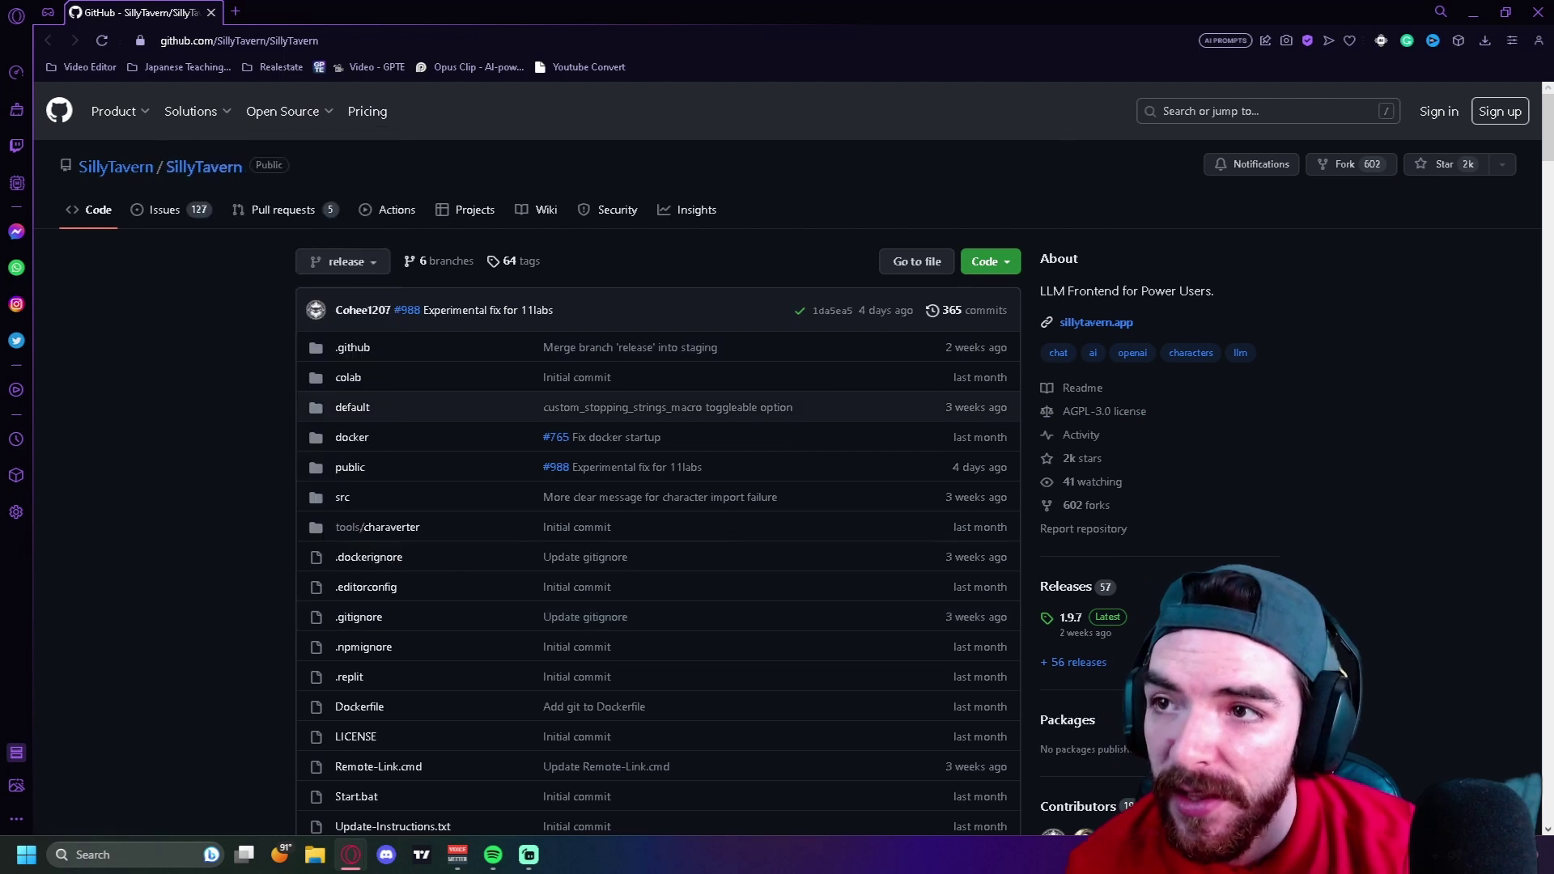
Download the SillyTavern release branch as a ZIP archive and try running Start.bat from inside it.
{"action": "left_click", "coordinate": [1004, 262]}
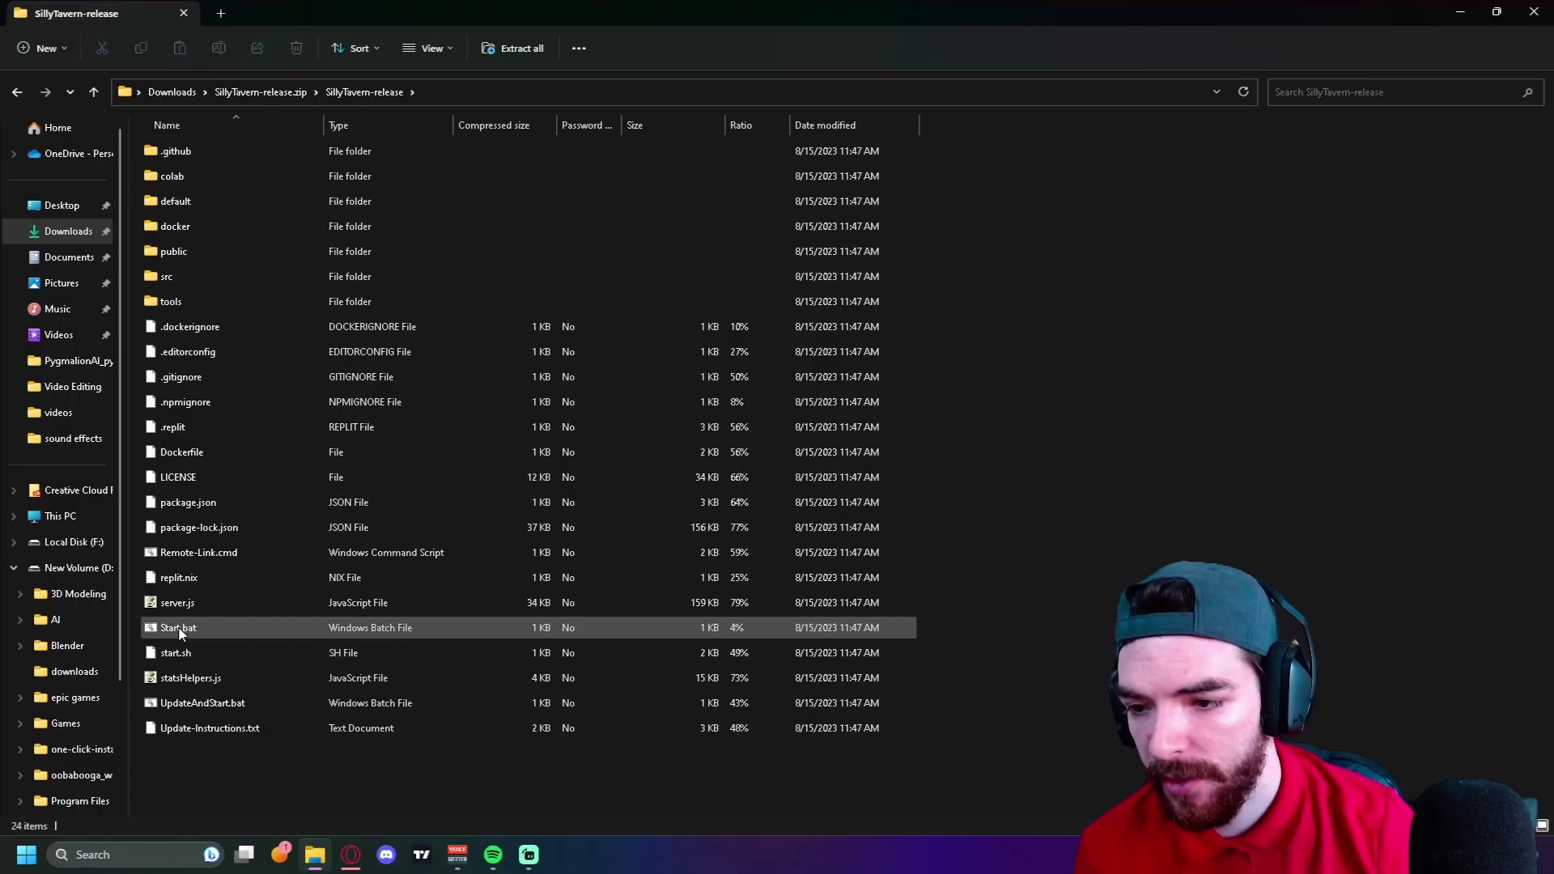
{"action": "double_click", "coordinate": [178, 628]}
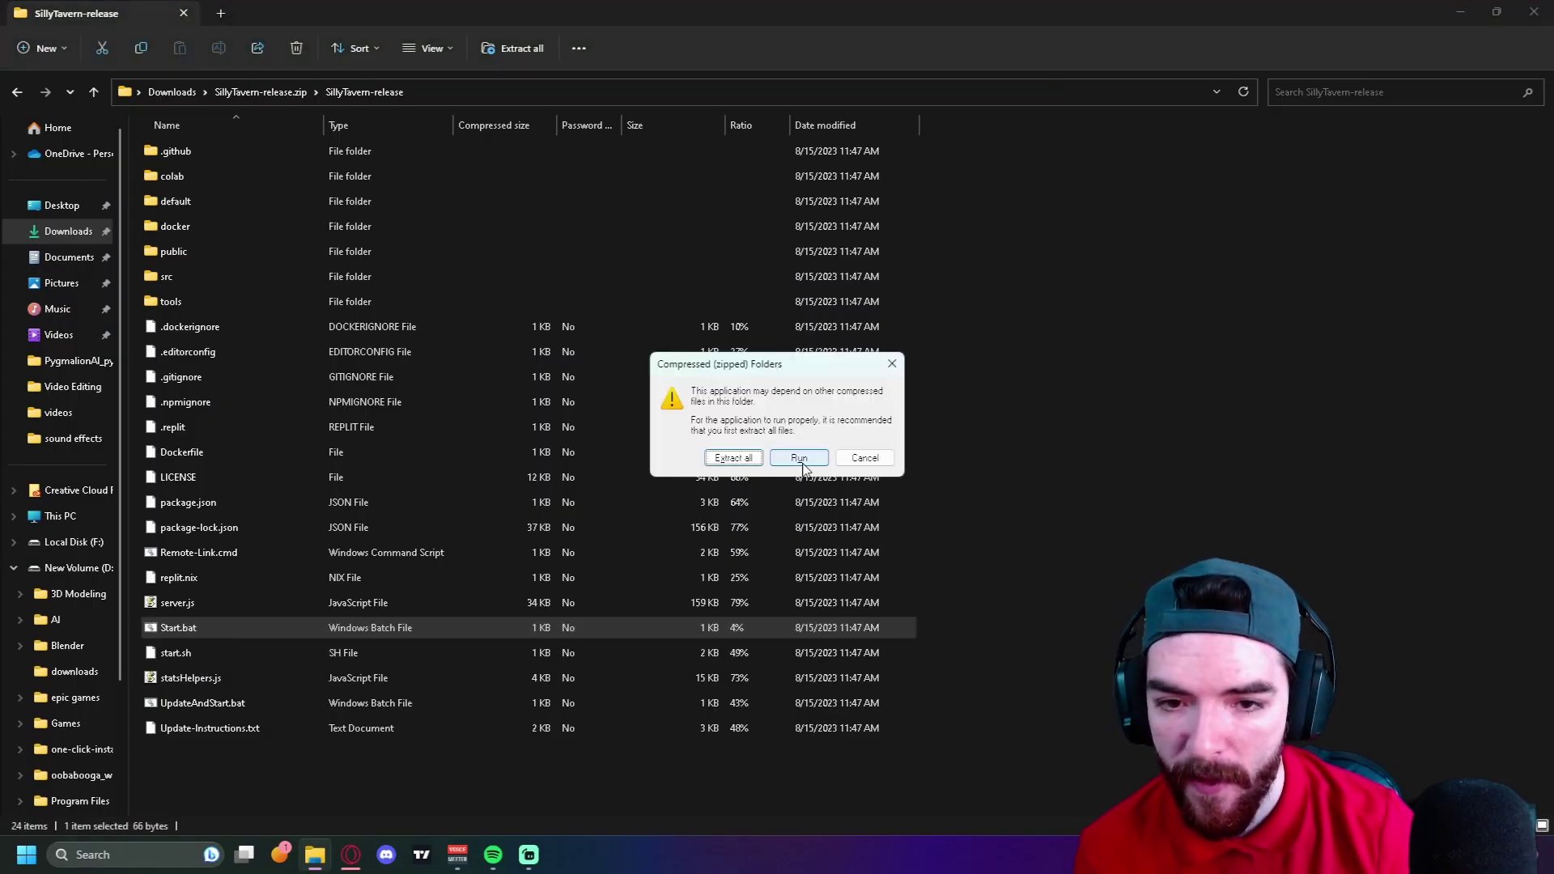
{"action": "left_click", "coordinate": [891, 363]}
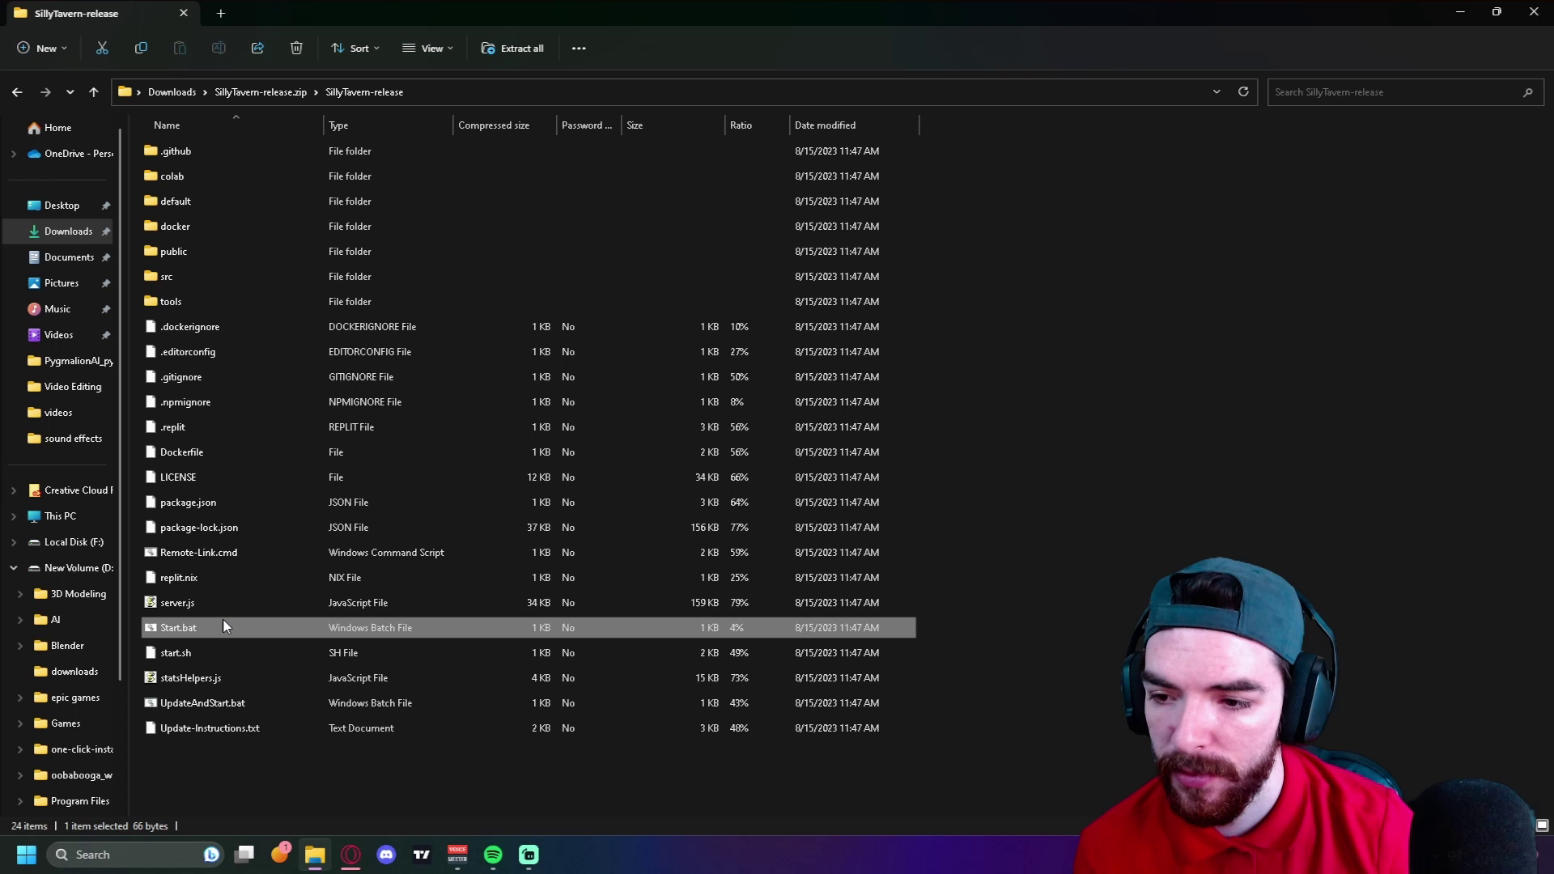
Start extracting all files of the SillyTavern-release archive and browse to the Desktop for the destination.
{"action": "double_click", "coordinate": [195, 632]}
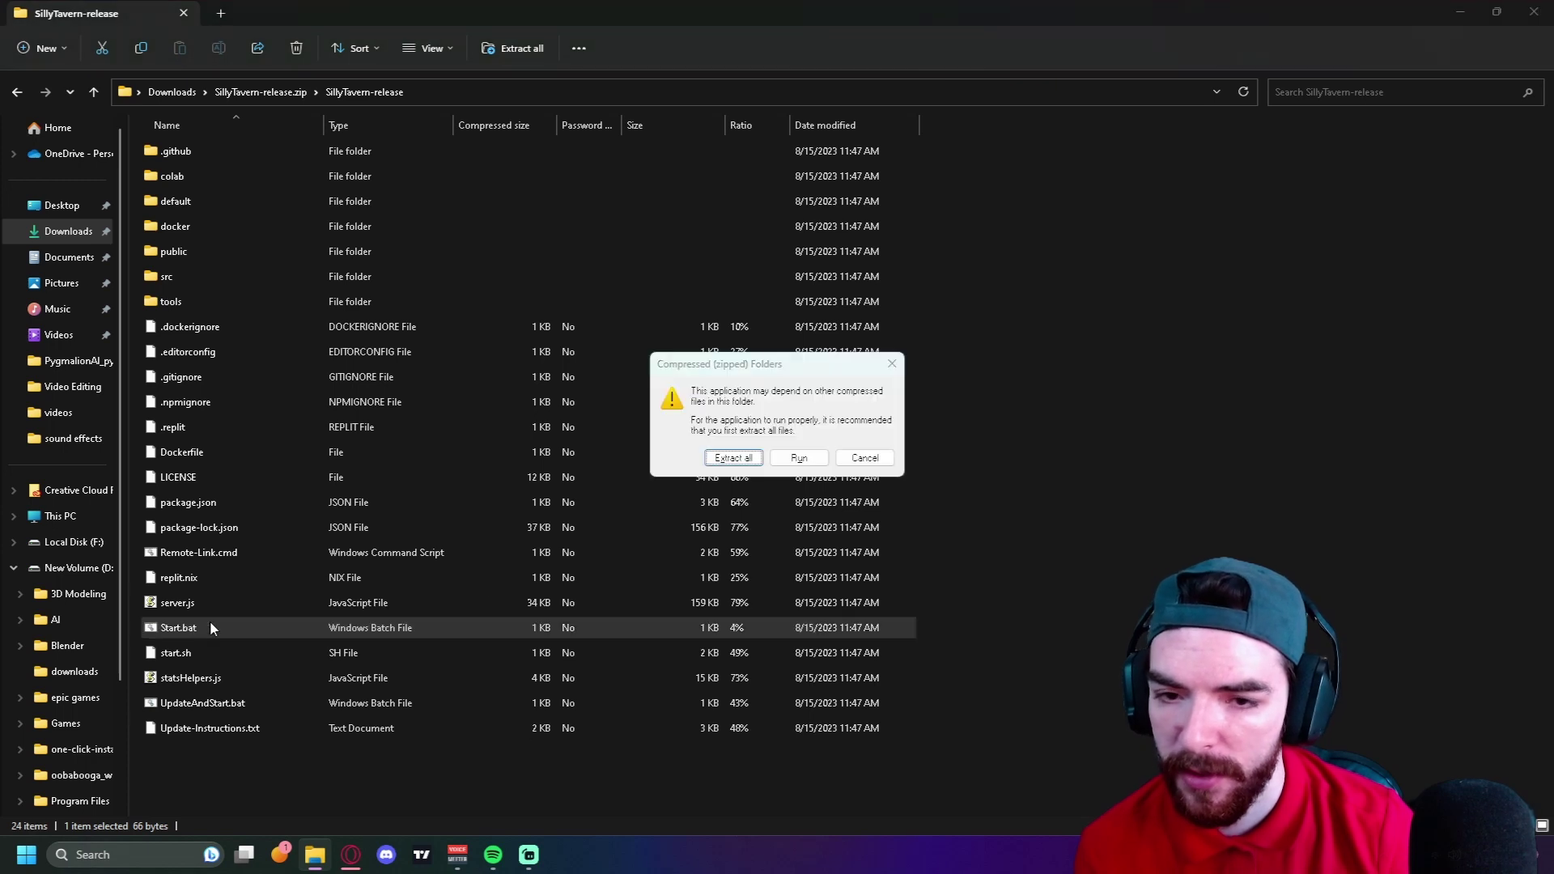
{"action": "left_click", "coordinate": [722, 456]}
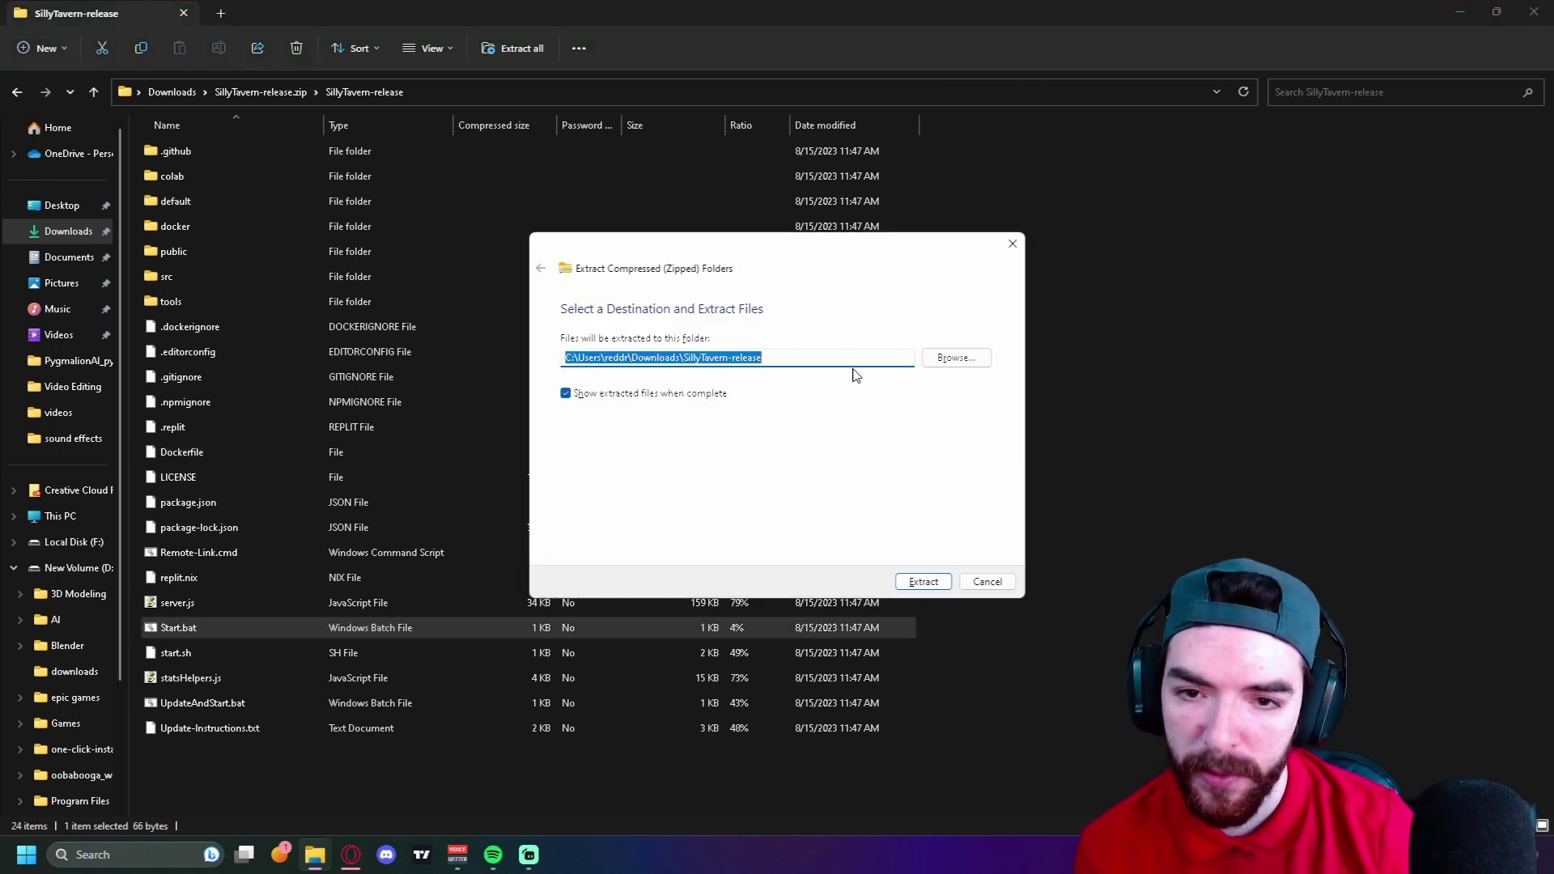
{"action": "left_click", "coordinate": [956, 358]}
{"action": "scroll", "coordinate": [899, 461], "scroll_direction": "down", "scroll_amount": 1}
{"action": "scroll", "coordinate": [607, 441], "scroll_direction": "up", "scroll_amount": 3}
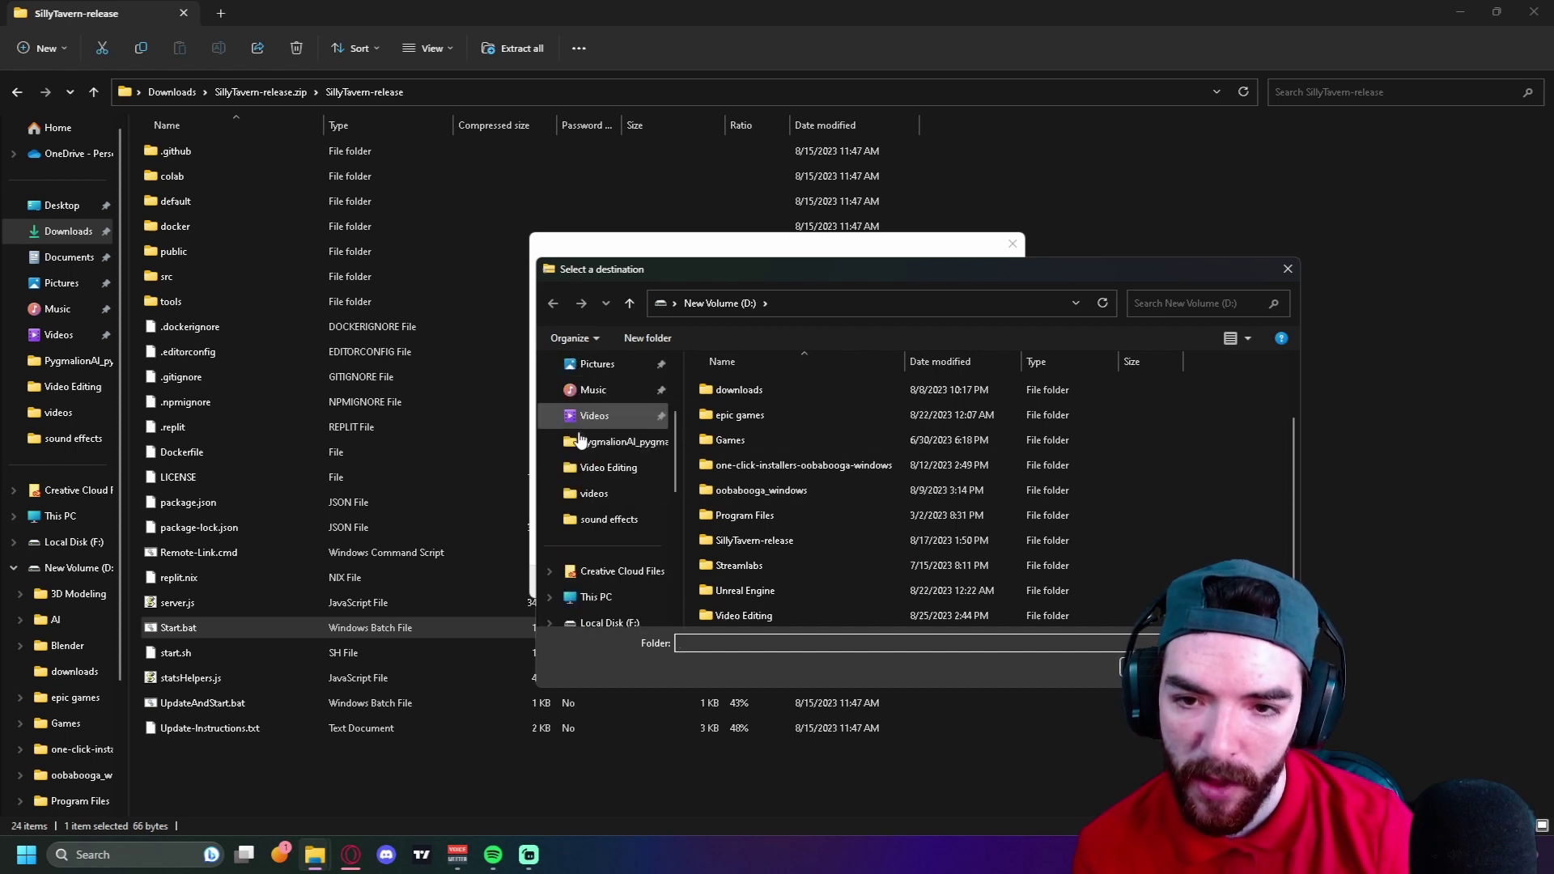
{"action": "left_click", "coordinate": [607, 444]}
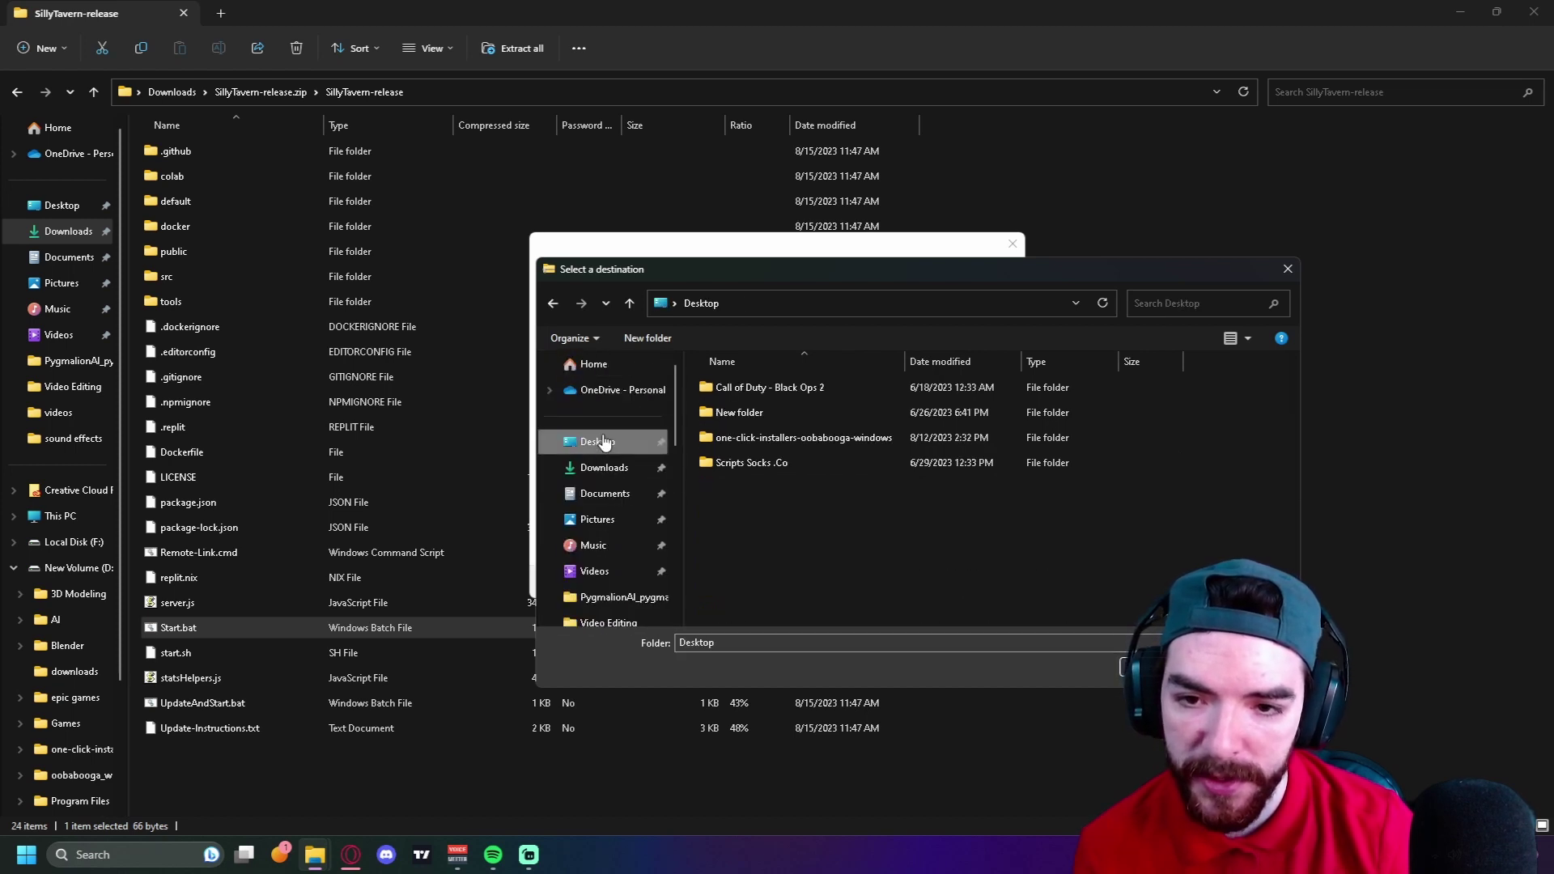
Create a Desktop folder named Silly Tavern and extract the archive into it.
{"action": "right_click", "coordinate": [822, 535]}
{"action": "mouse_move", "coordinate": [931, 686]}
{"action": "left_click", "coordinate": [1052, 688]}
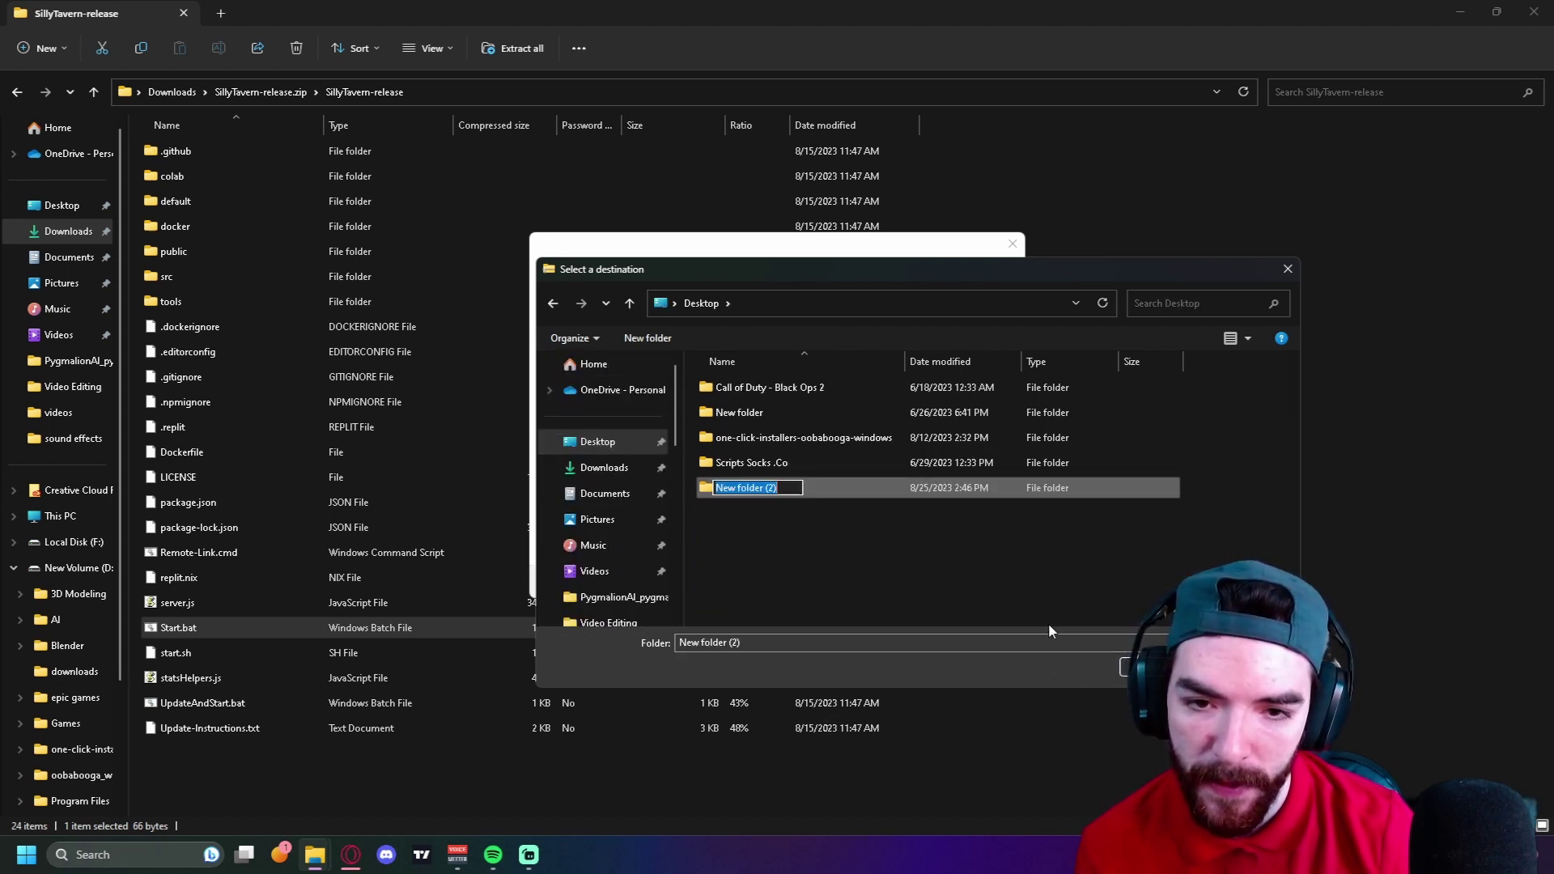
{"action": "type", "text": "Silly"}
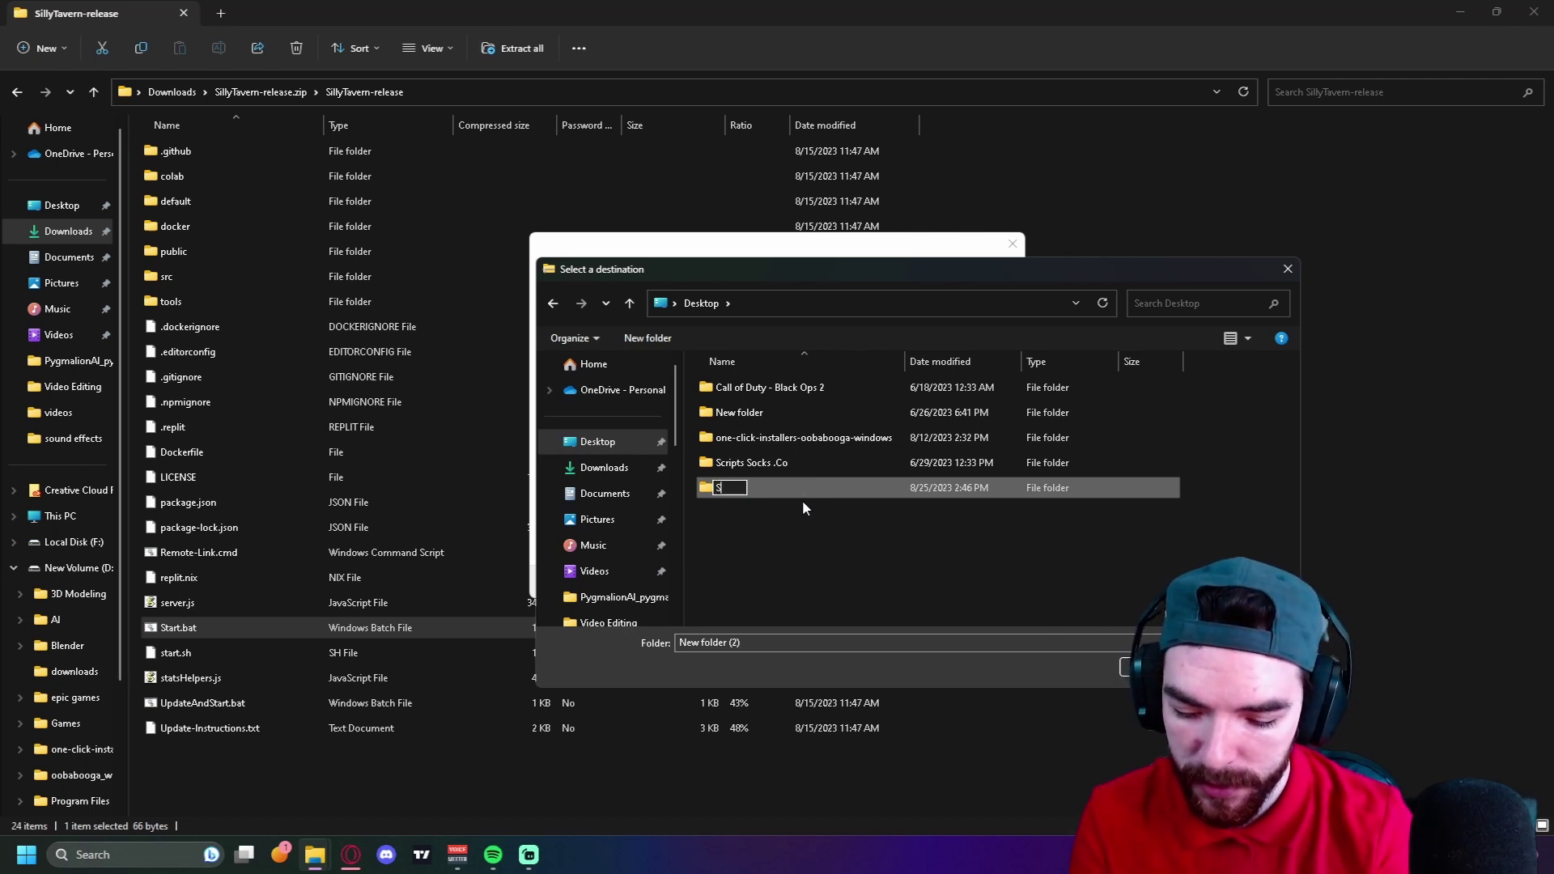
{"action": "type", "text": " Tavern"}
{"action": "key", "text": "Return"}
{"action": "key", "text": "Return"}
{"action": "key", "text": "Return"}
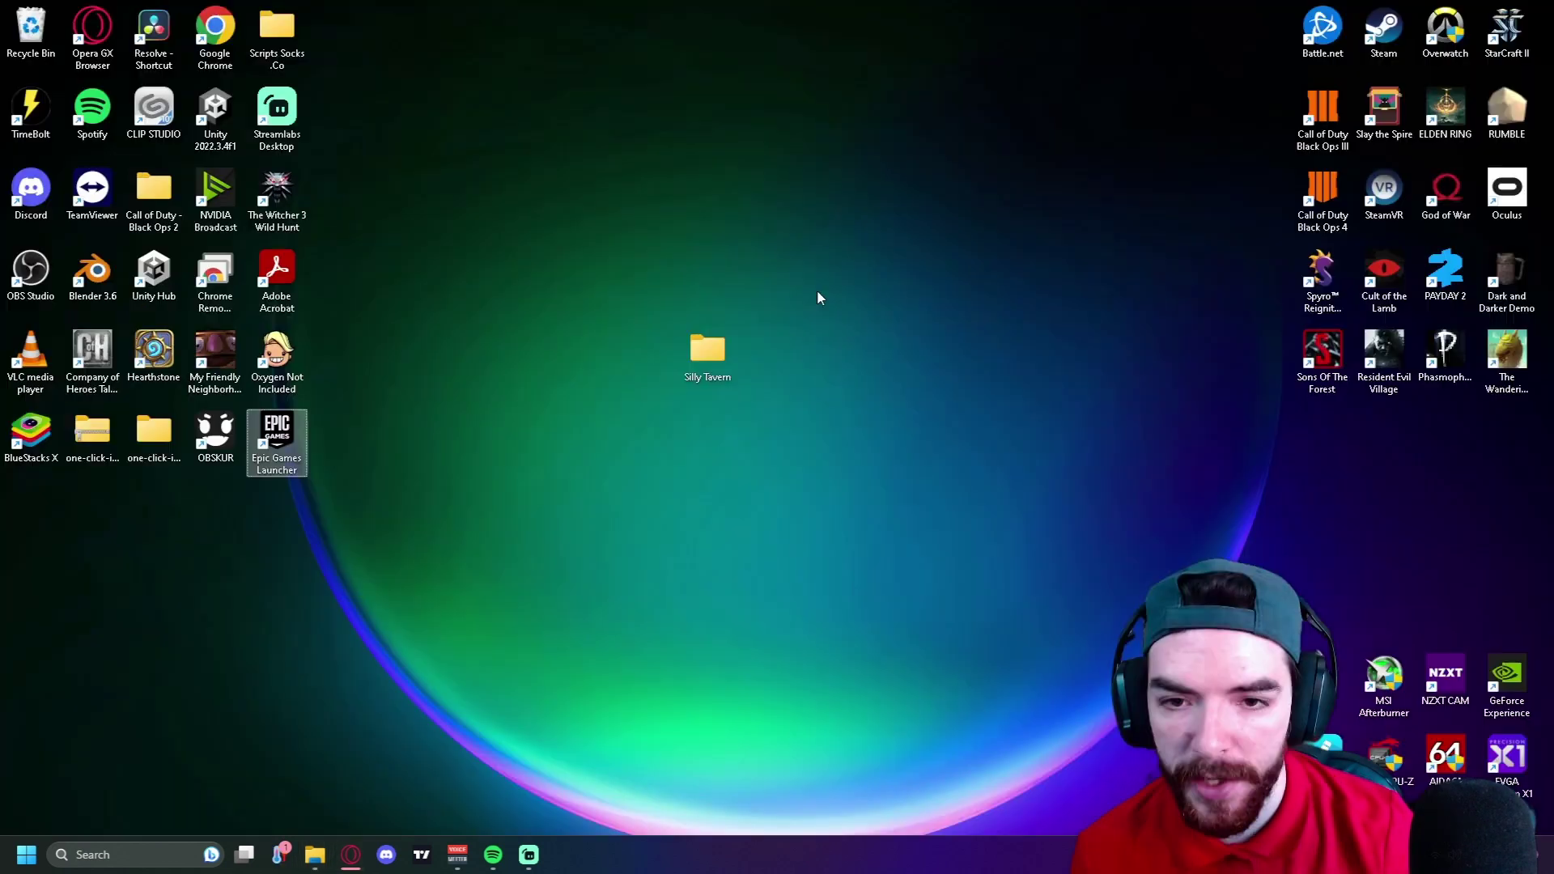
Open the extracted SillyTavern-release folder inside Silly Tavern and run Start.bat, allowing it despite the SmartScreen block.
{"action": "left_click", "coordinate": [709, 350]}
{"action": "double_click", "coordinate": [709, 349]}
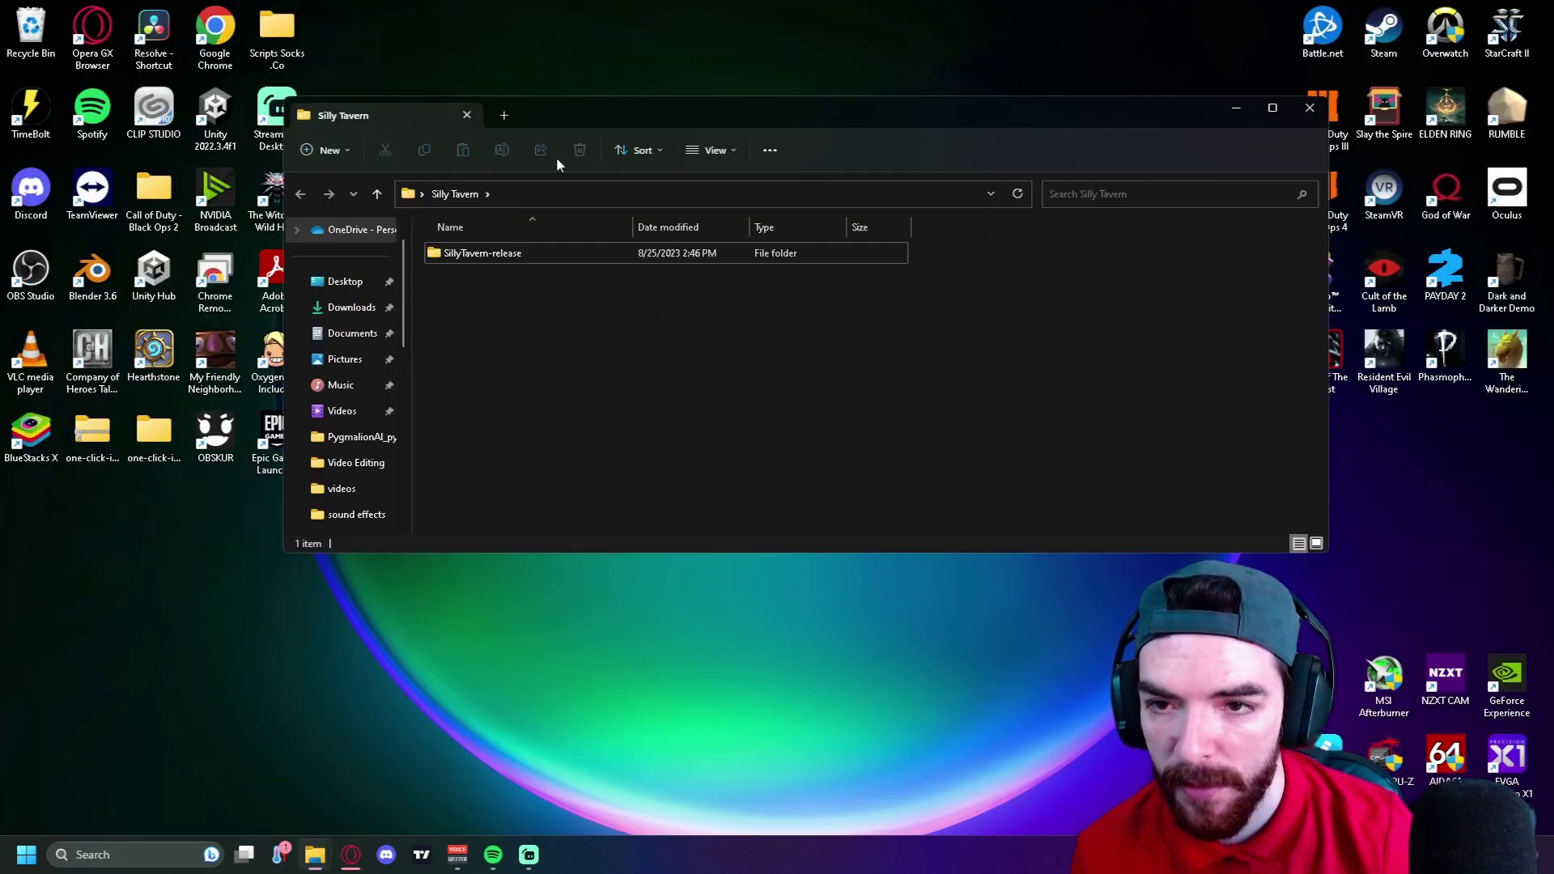
{"action": "double_click", "coordinate": [463, 253]}
{"action": "scroll", "coordinate": [481, 512], "scroll_direction": "down", "scroll_amount": 3}
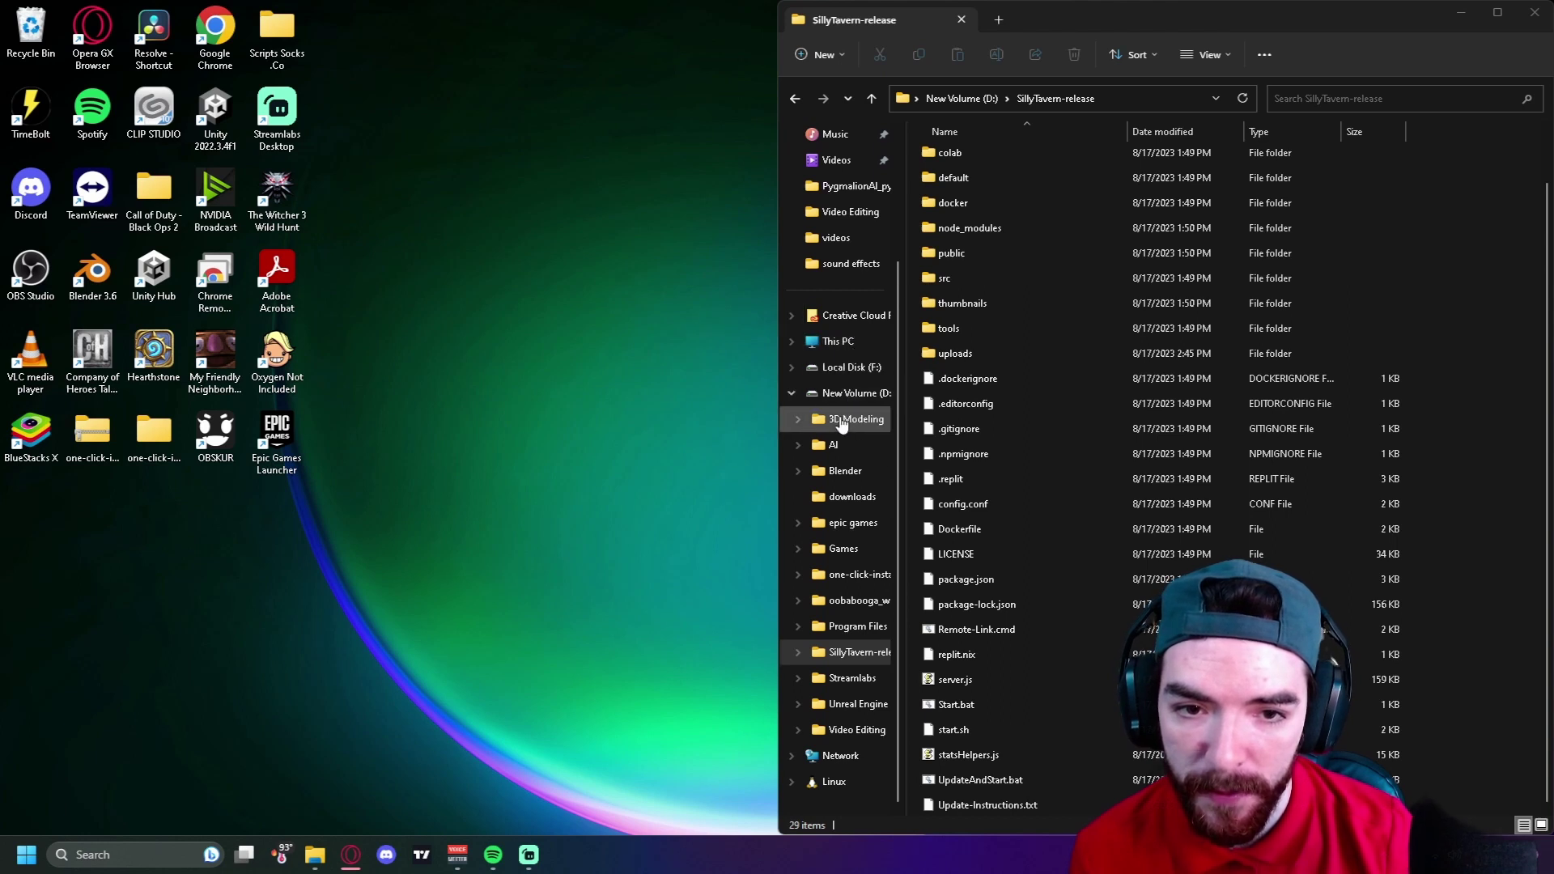
{"action": "left_click", "coordinate": [838, 660]}
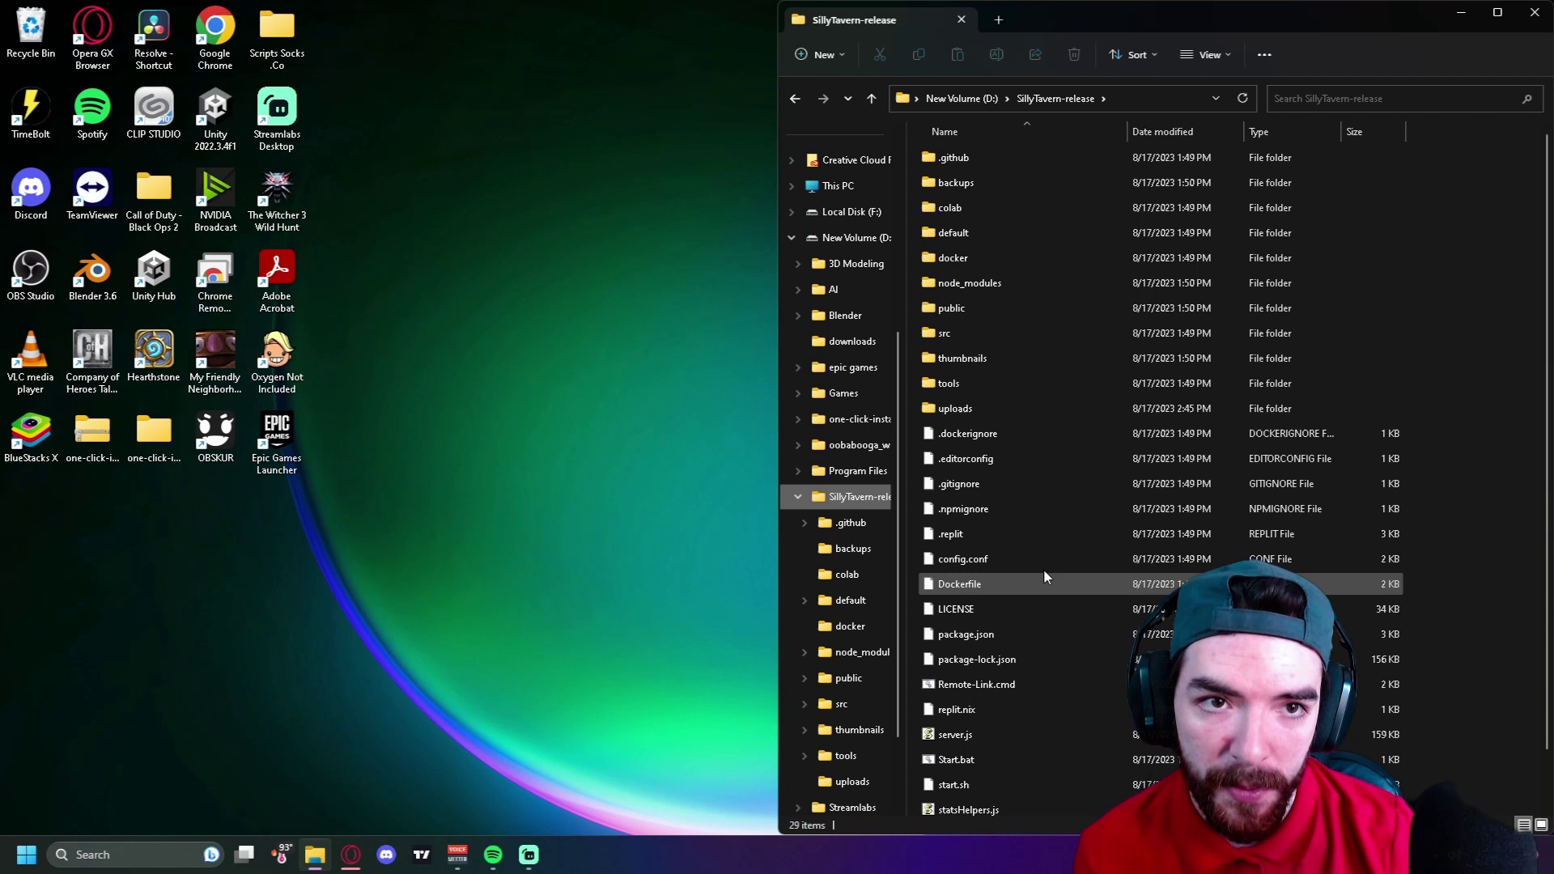
{"action": "scroll", "coordinate": [1052, 696], "scroll_direction": "down", "scroll_amount": 1}
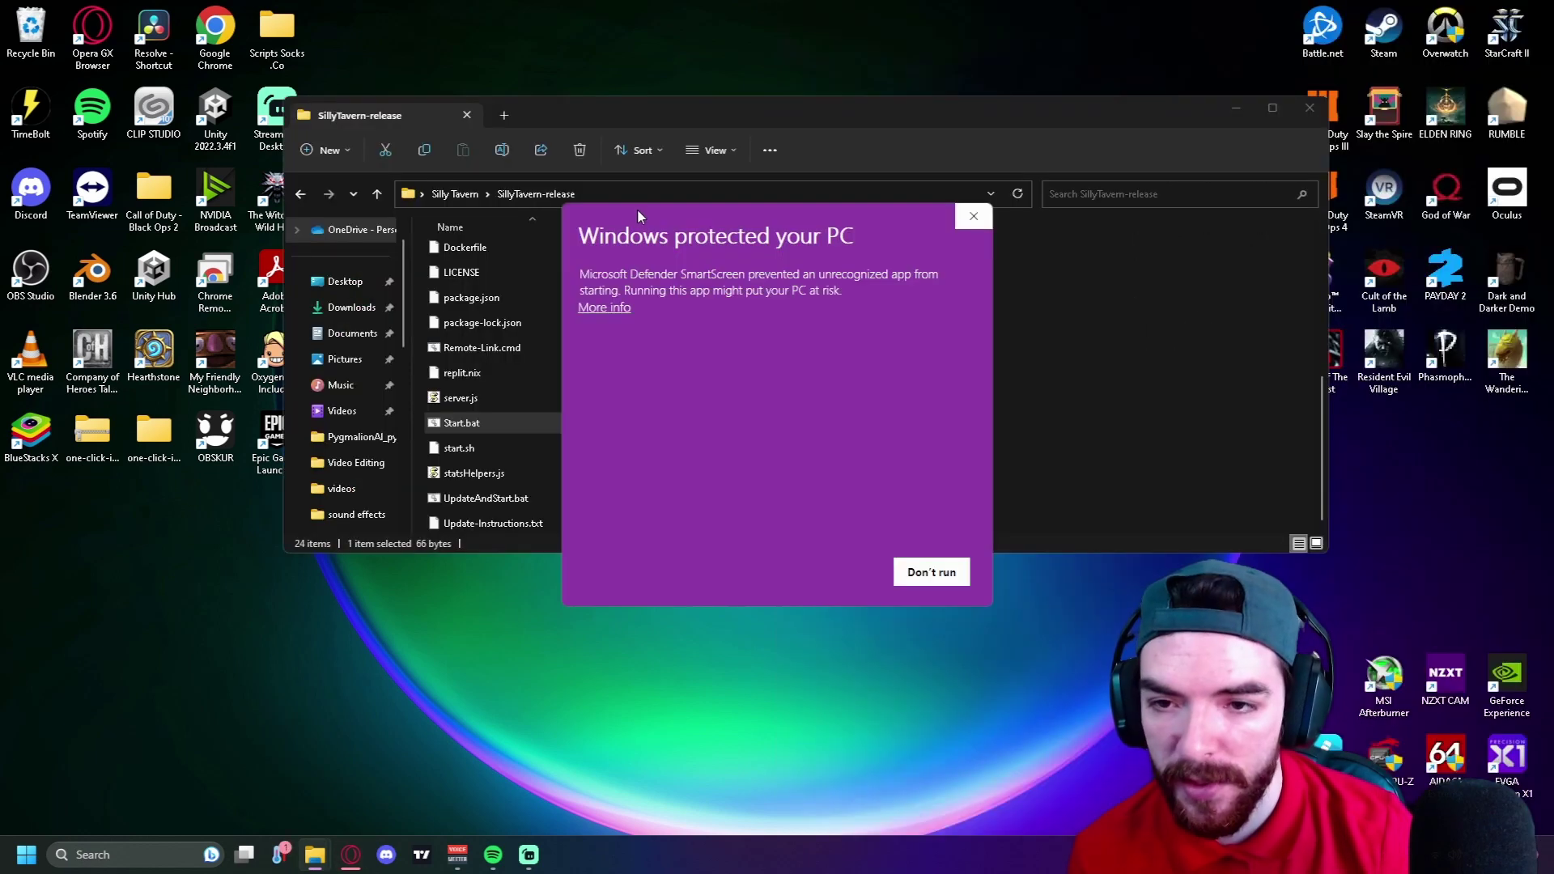
{"action": "left_click", "coordinate": [833, 572]}
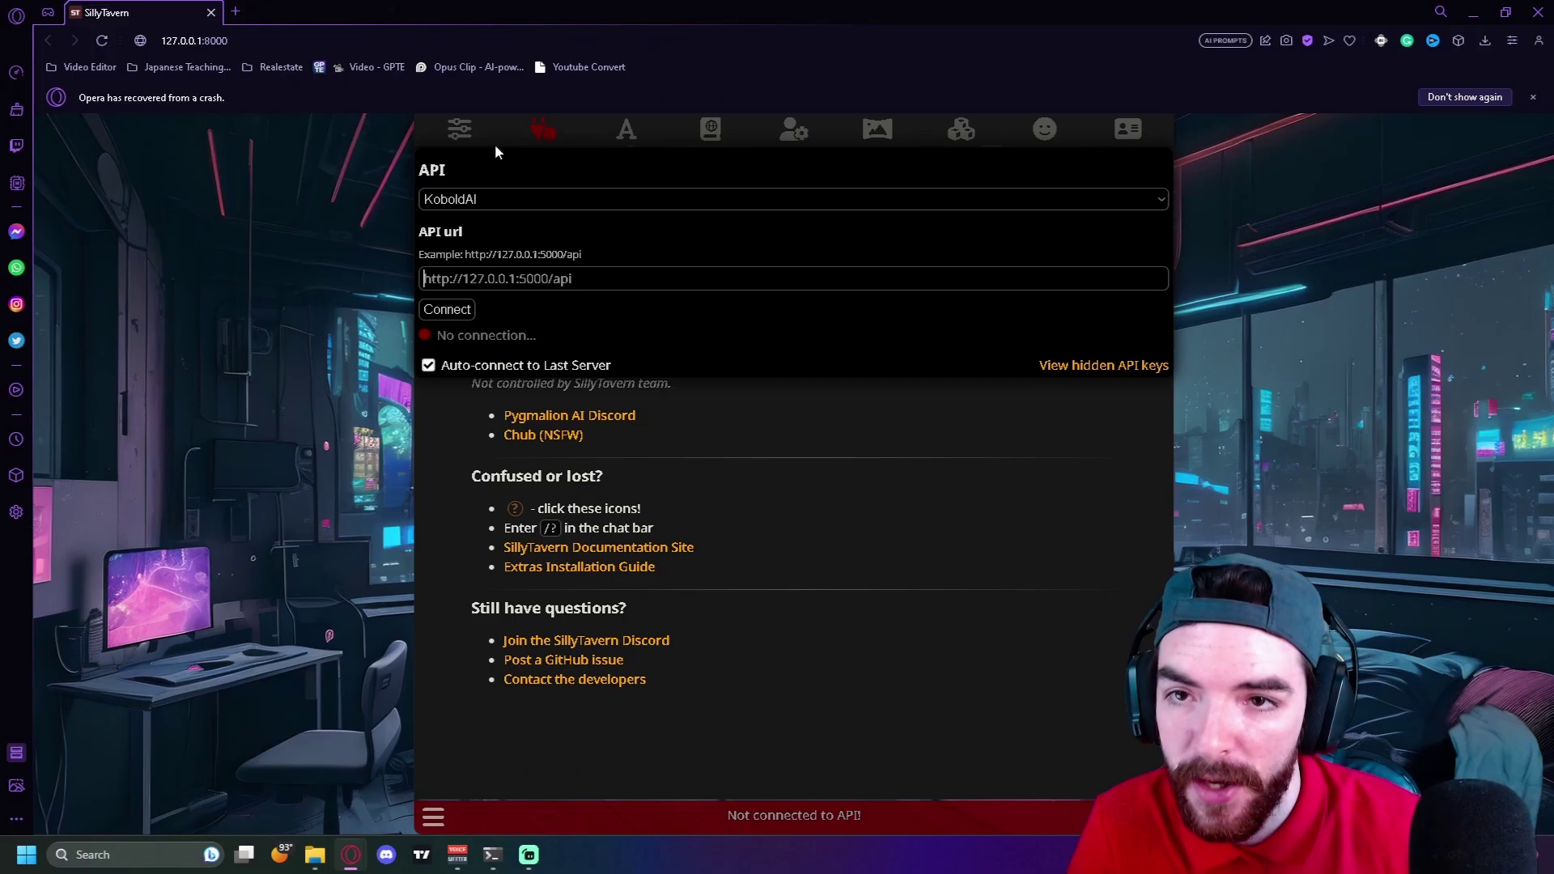
Open SillyTavern's API connection settings and select KoboldAI as the API.
{"action": "left_click", "coordinate": [459, 128]}
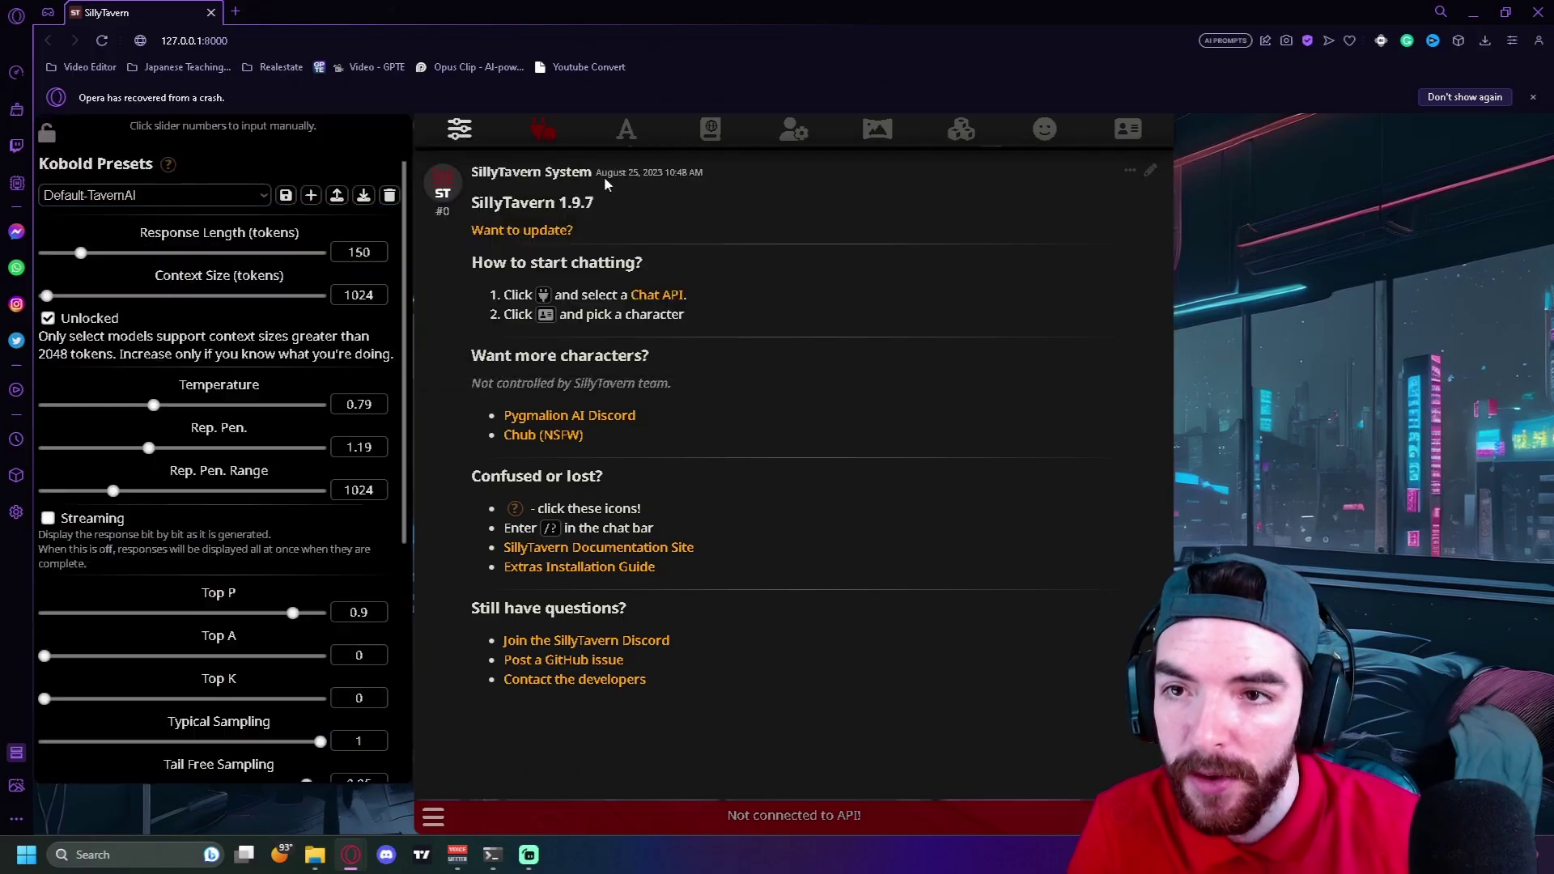
{"action": "left_click", "coordinate": [543, 128]}
{"action": "left_click", "coordinate": [242, 408]}
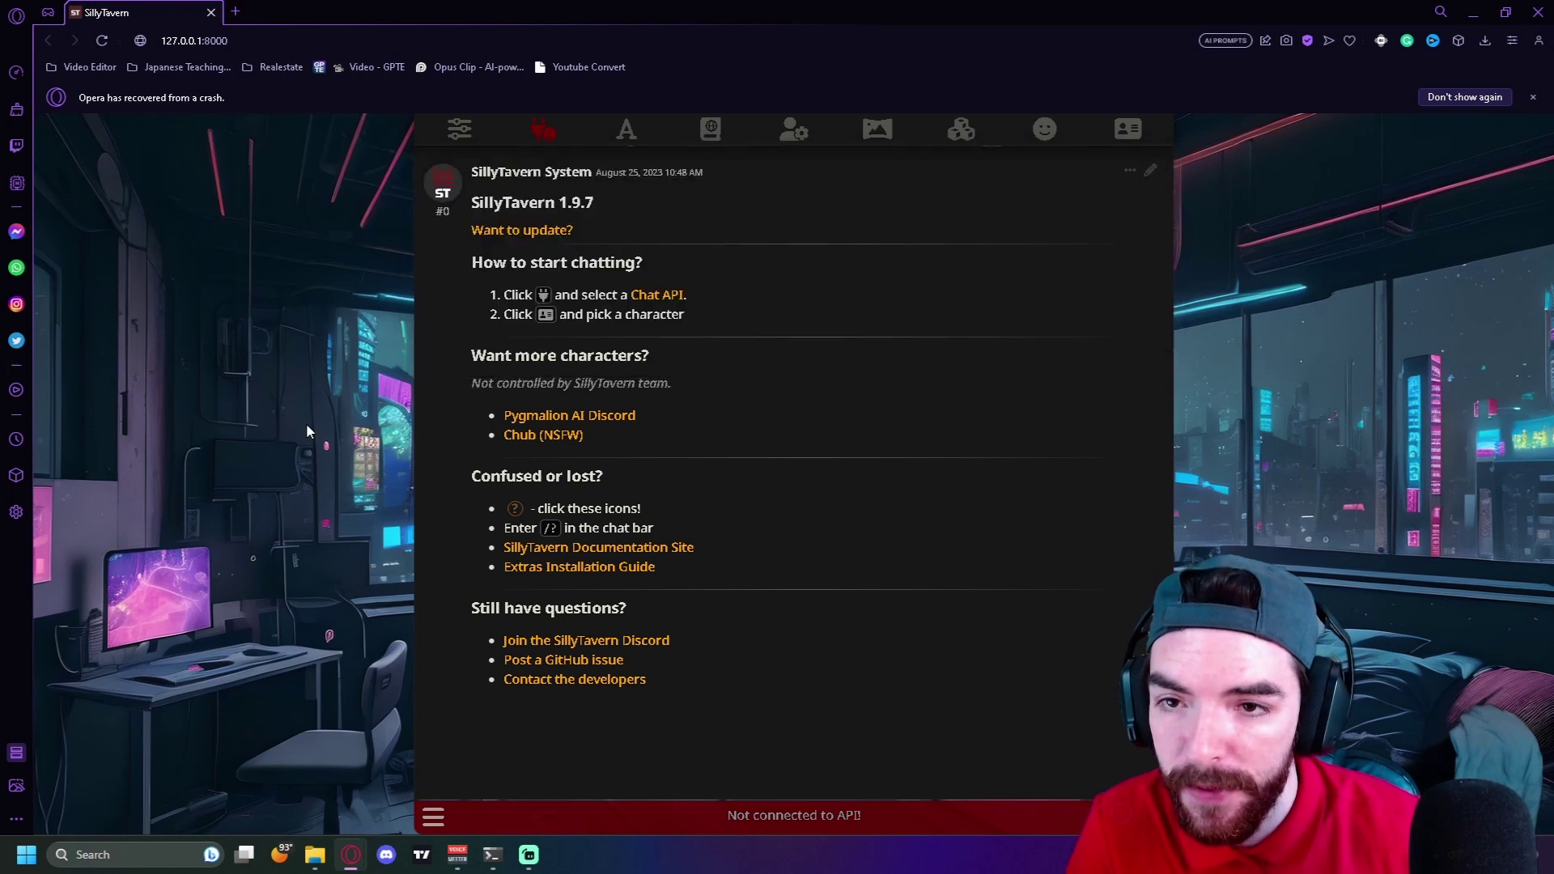
{"action": "left_click", "coordinate": [554, 140]}
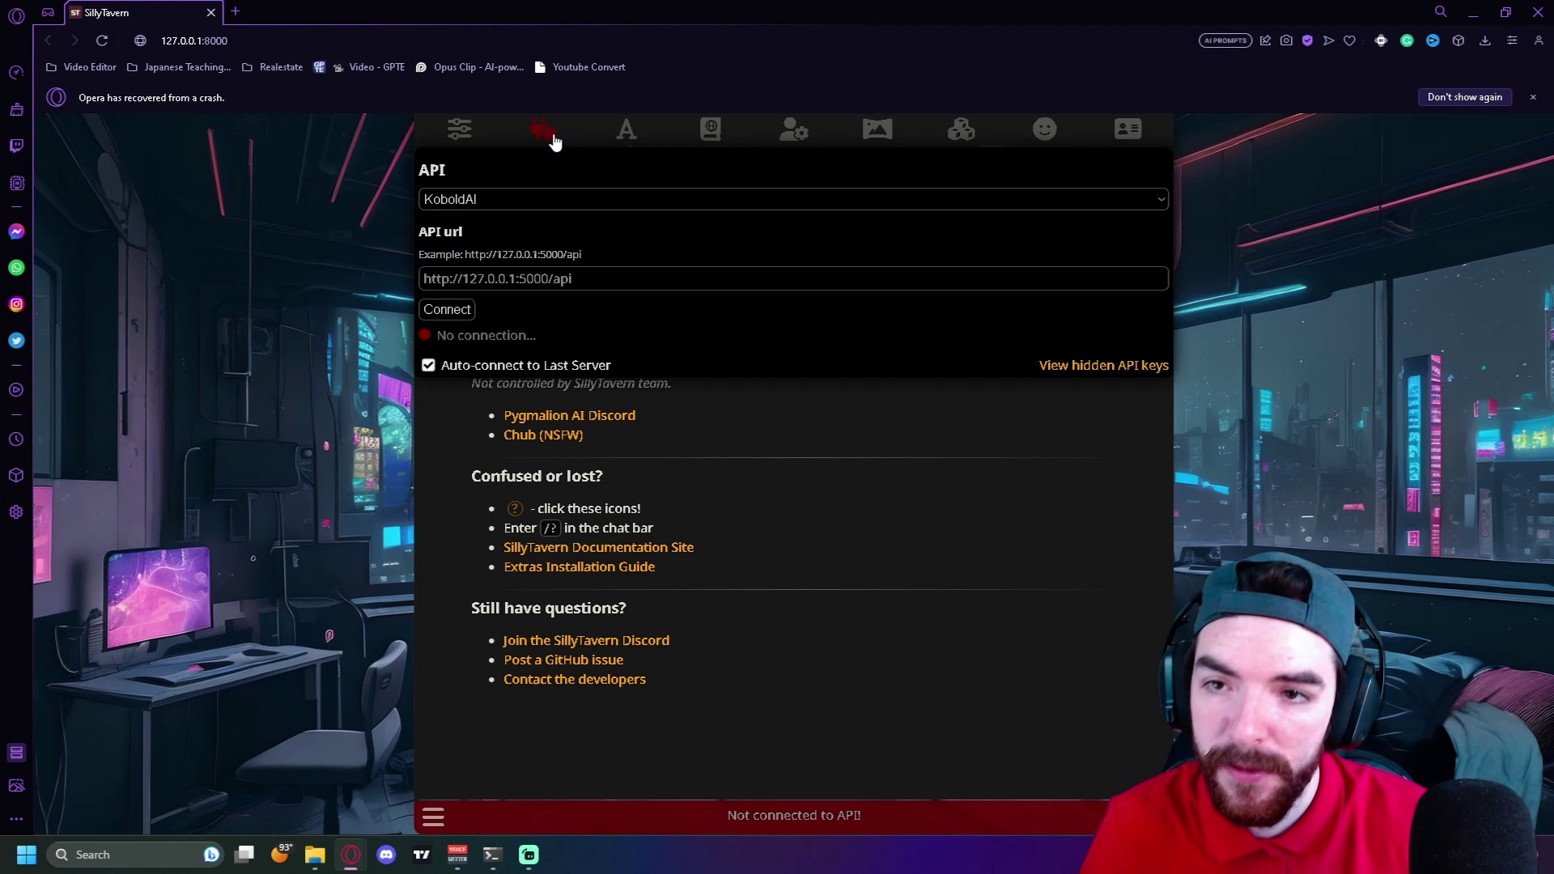
{"action": "left_click", "coordinate": [482, 201]}
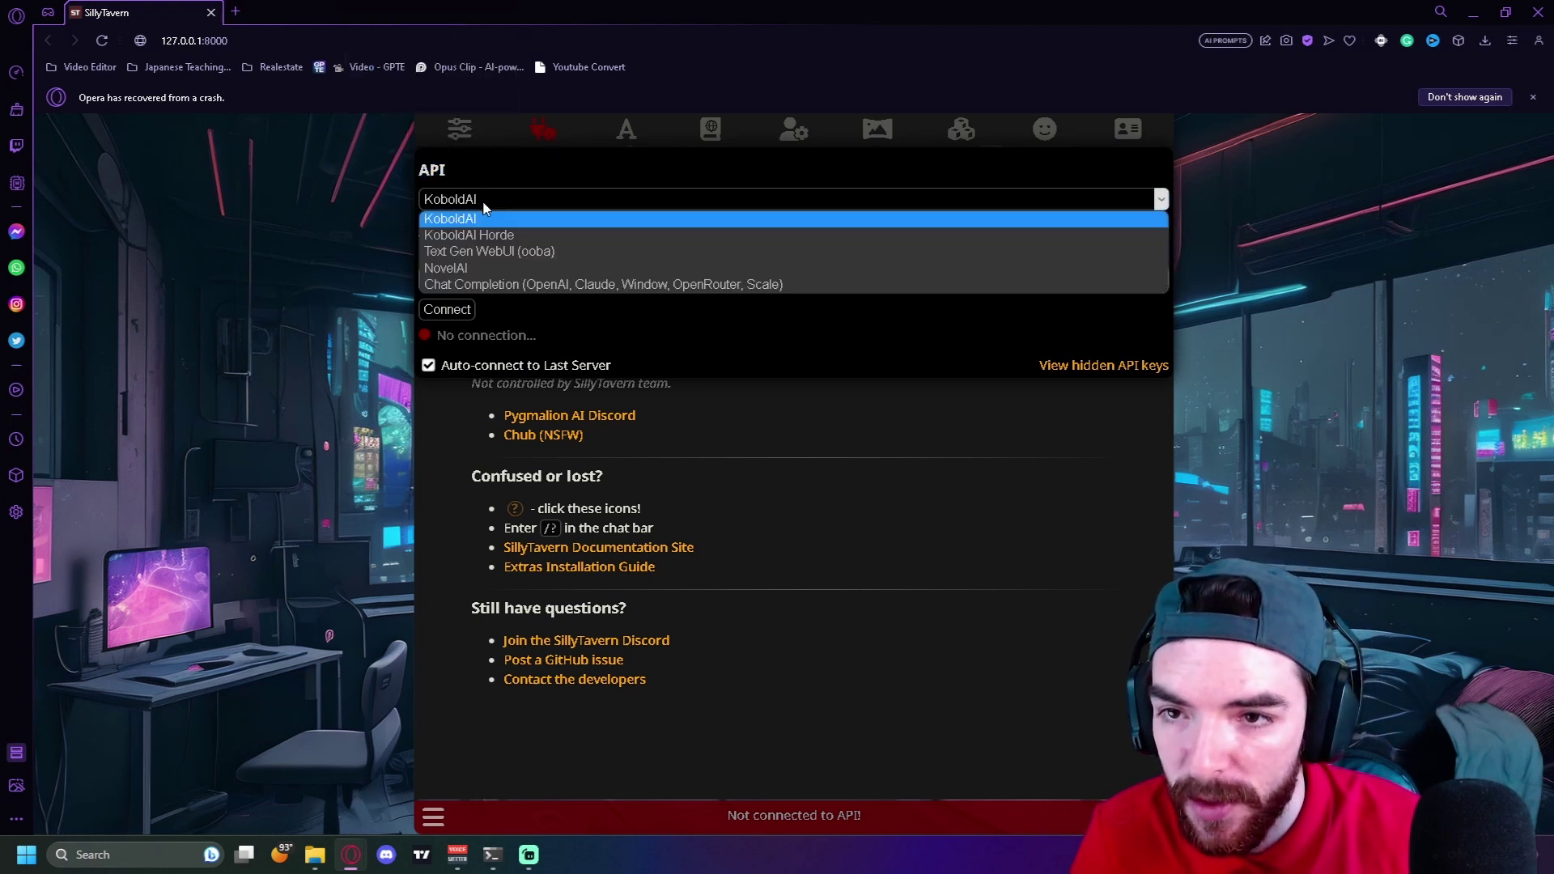
{"action": "left_click", "coordinate": [477, 220]}
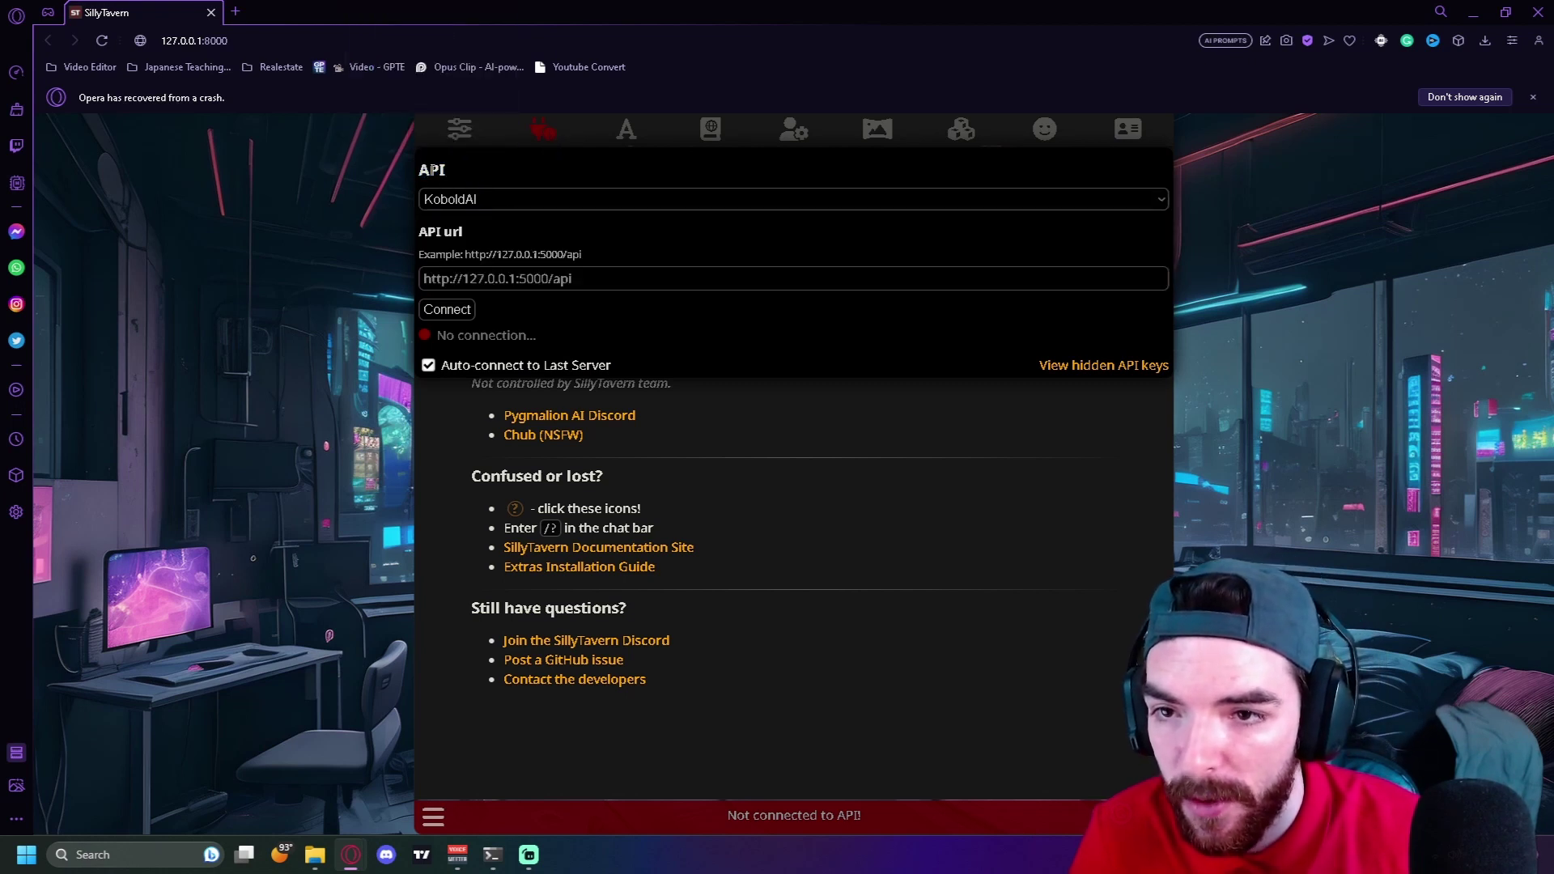
{"action": "left_click_drag", "start_coordinate": [419, 231], "coordinate": [462, 232]}
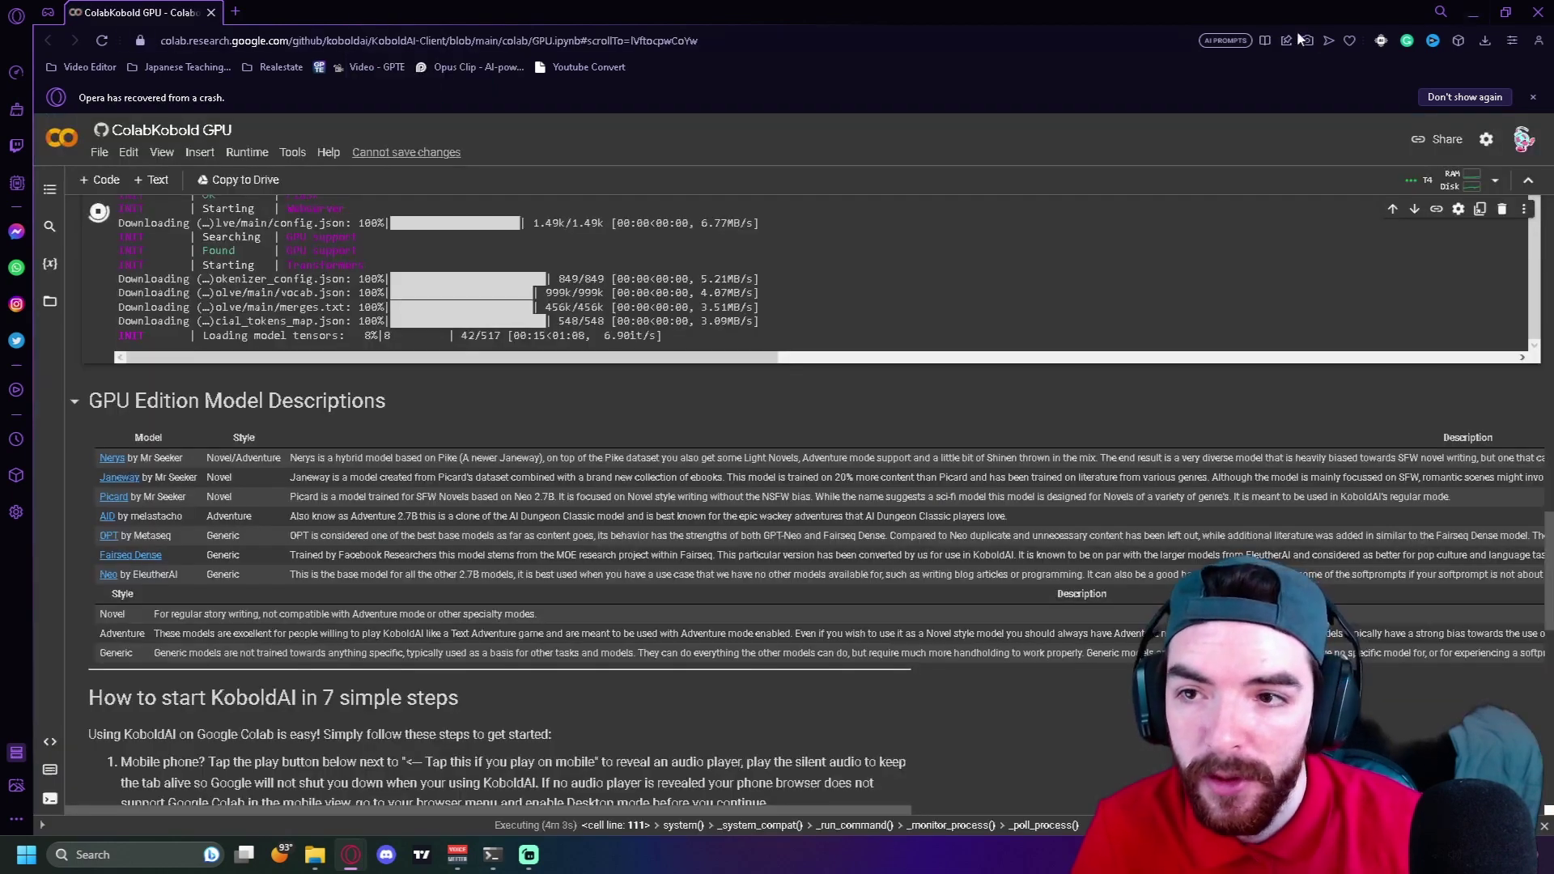
Examine the ColabKobold GPU notebook's model settings and the output of its running KoboldAI cell.
{"action": "scroll", "coordinate": [411, 645], "scroll_direction": "up", "scroll_amount": 15}
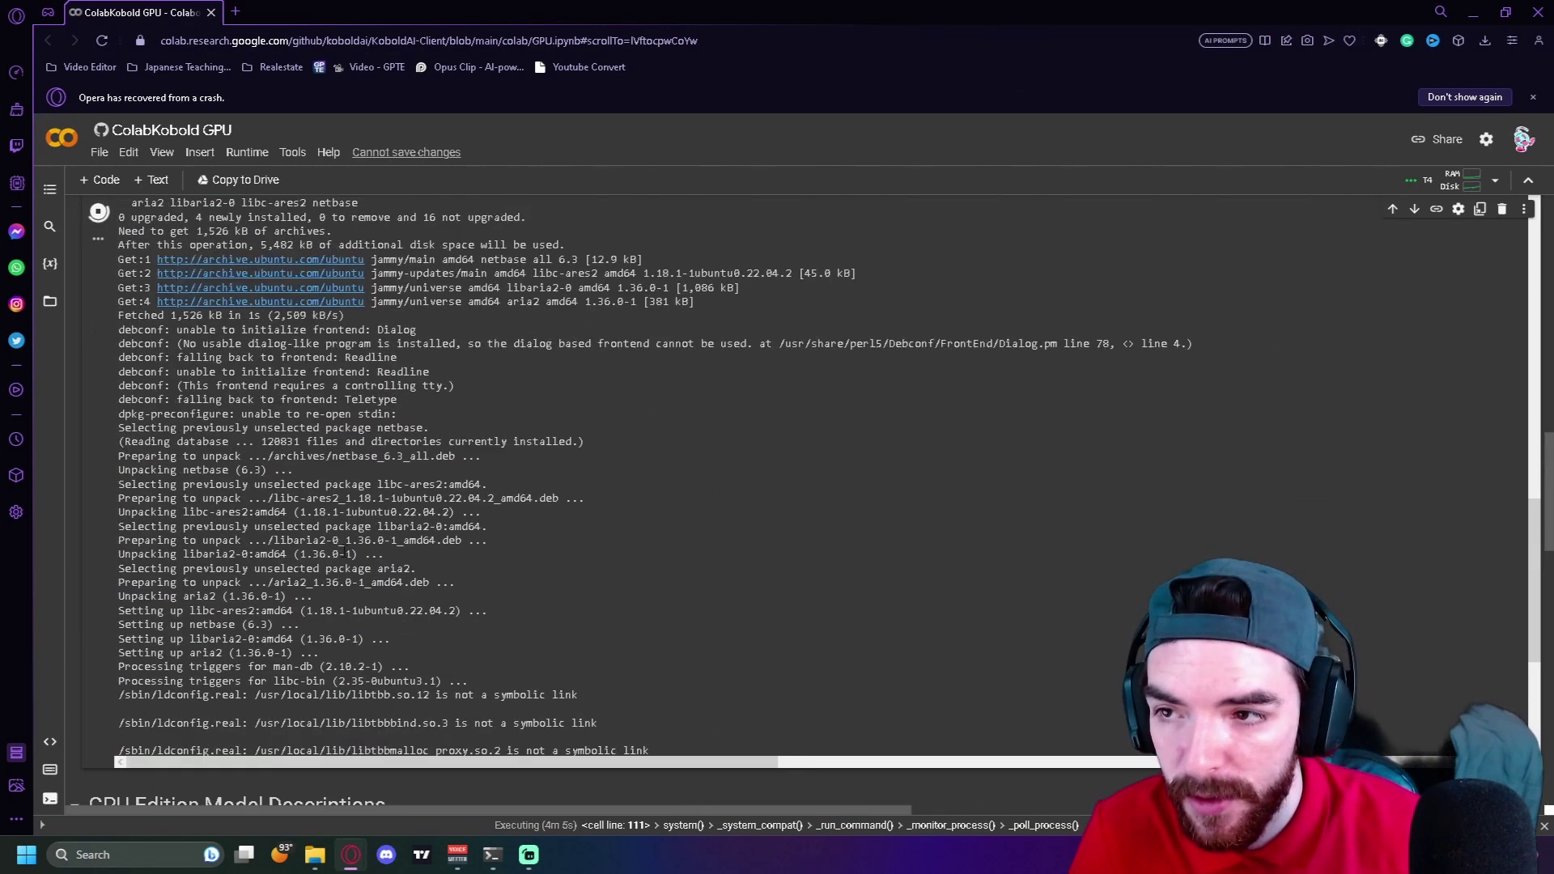
{"action": "left_click_drag", "start_coordinate": [176, 466], "coordinate": [427, 467]}
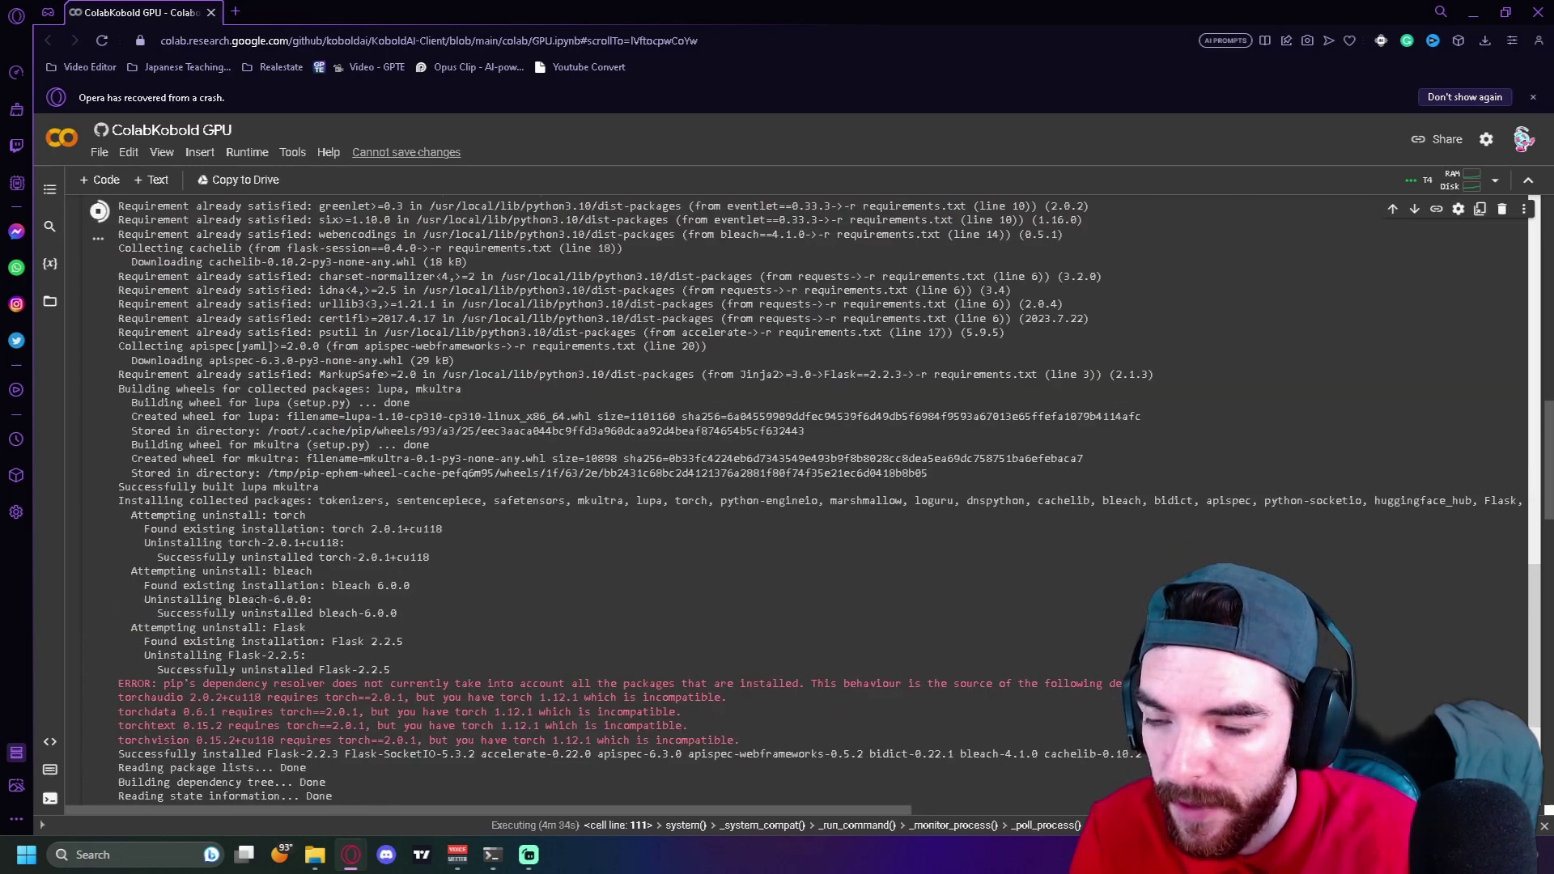
{"action": "left_click", "coordinate": [132, 637]}
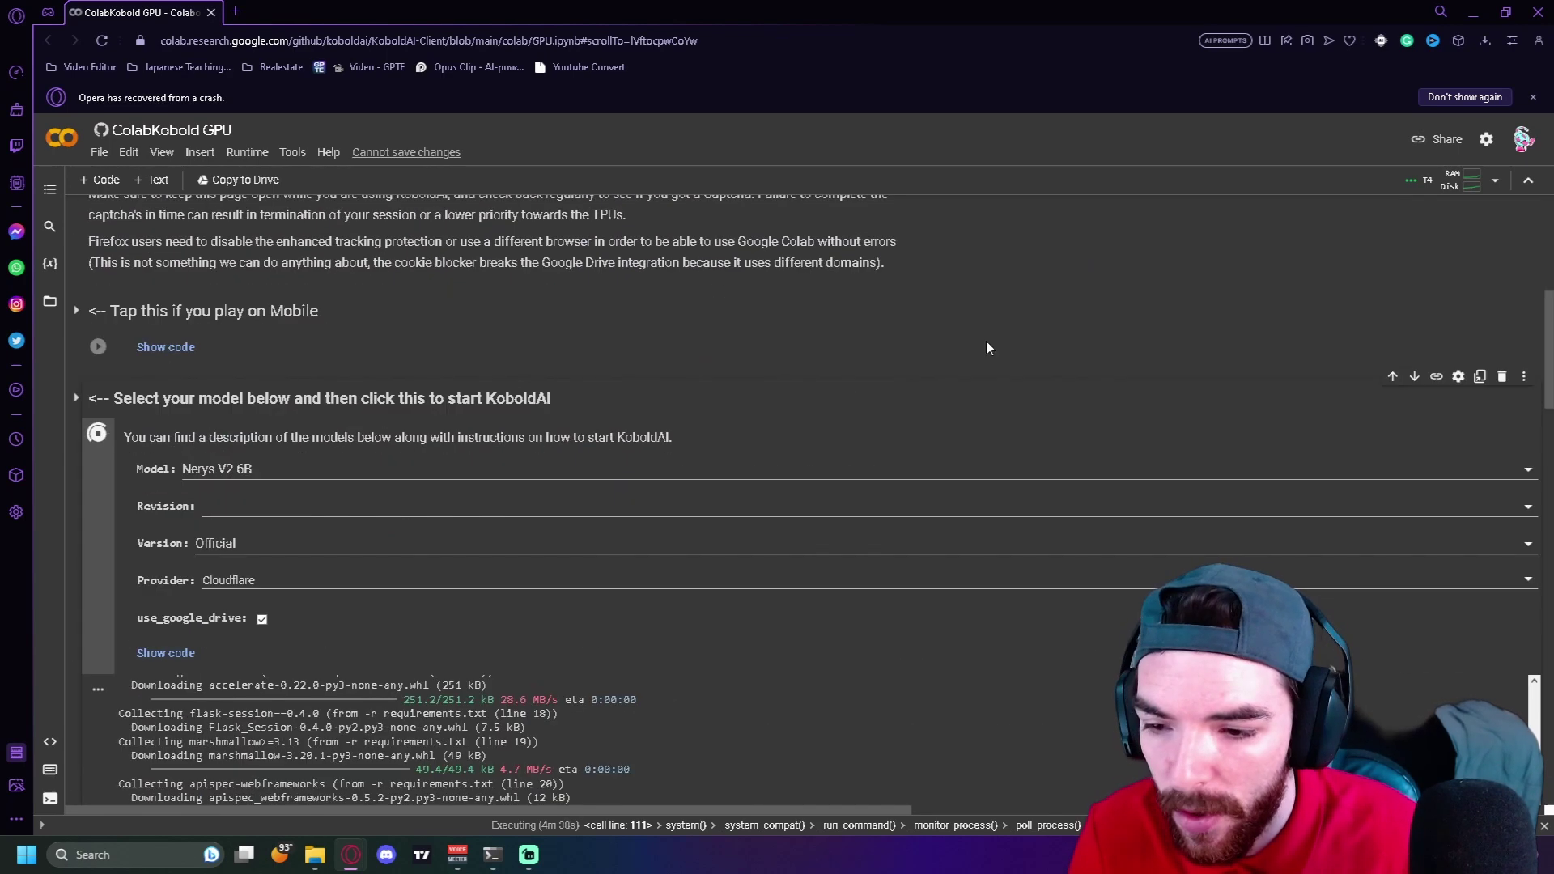
{"action": "scroll", "coordinate": [1112, 531], "scroll_direction": "down", "scroll_amount": 4}
{"action": "scroll", "coordinate": [409, 538], "scroll_direction": "down", "scroll_amount": 14}
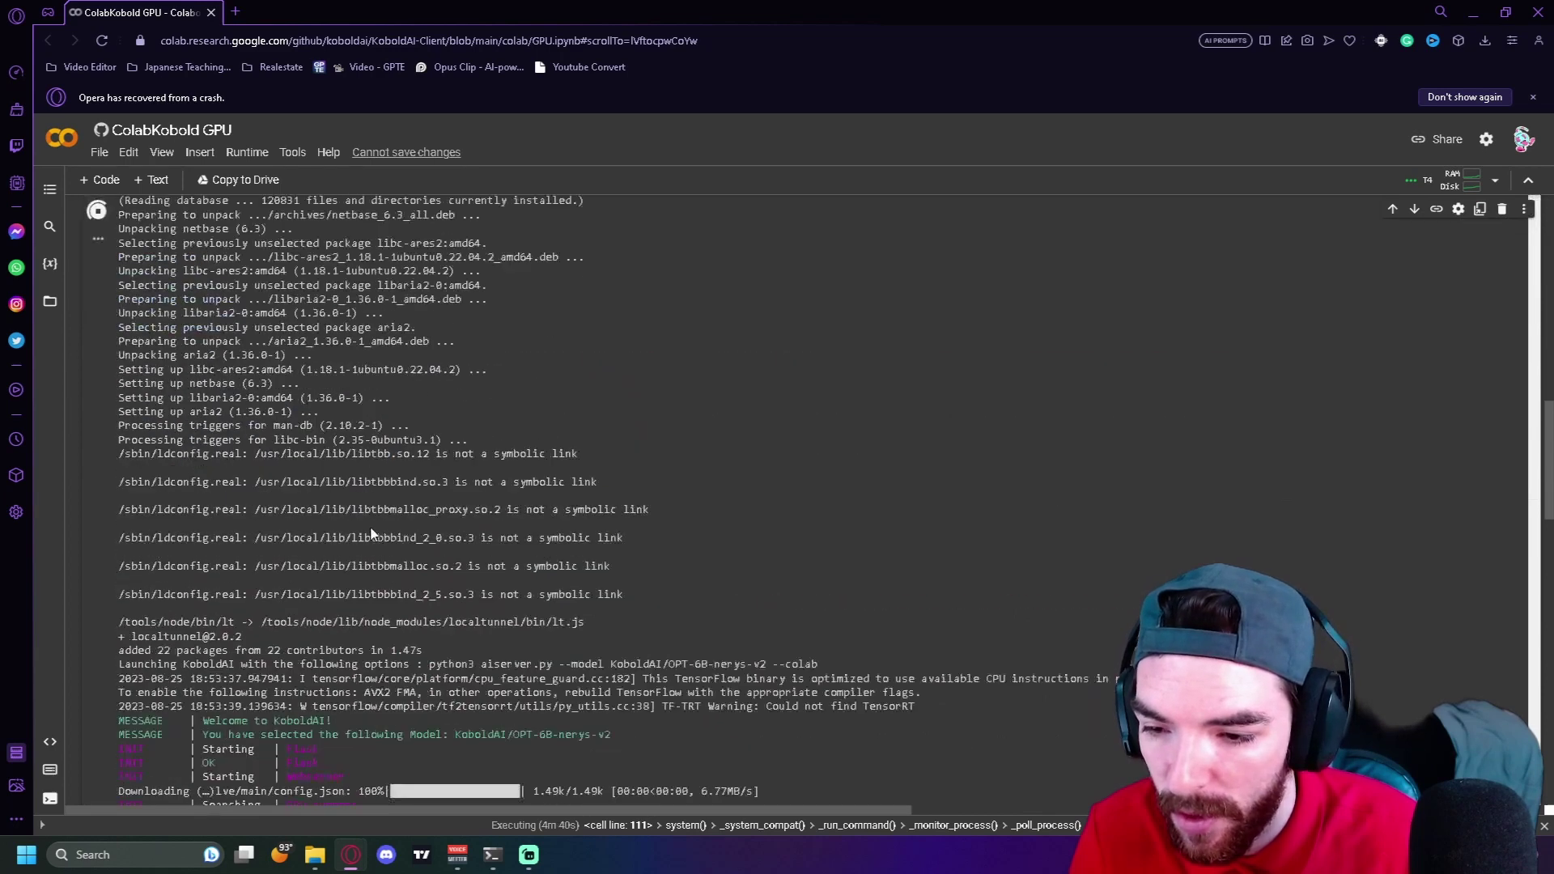
{"action": "scroll", "coordinate": [410, 537], "scroll_direction": "up", "scroll_amount": 9}
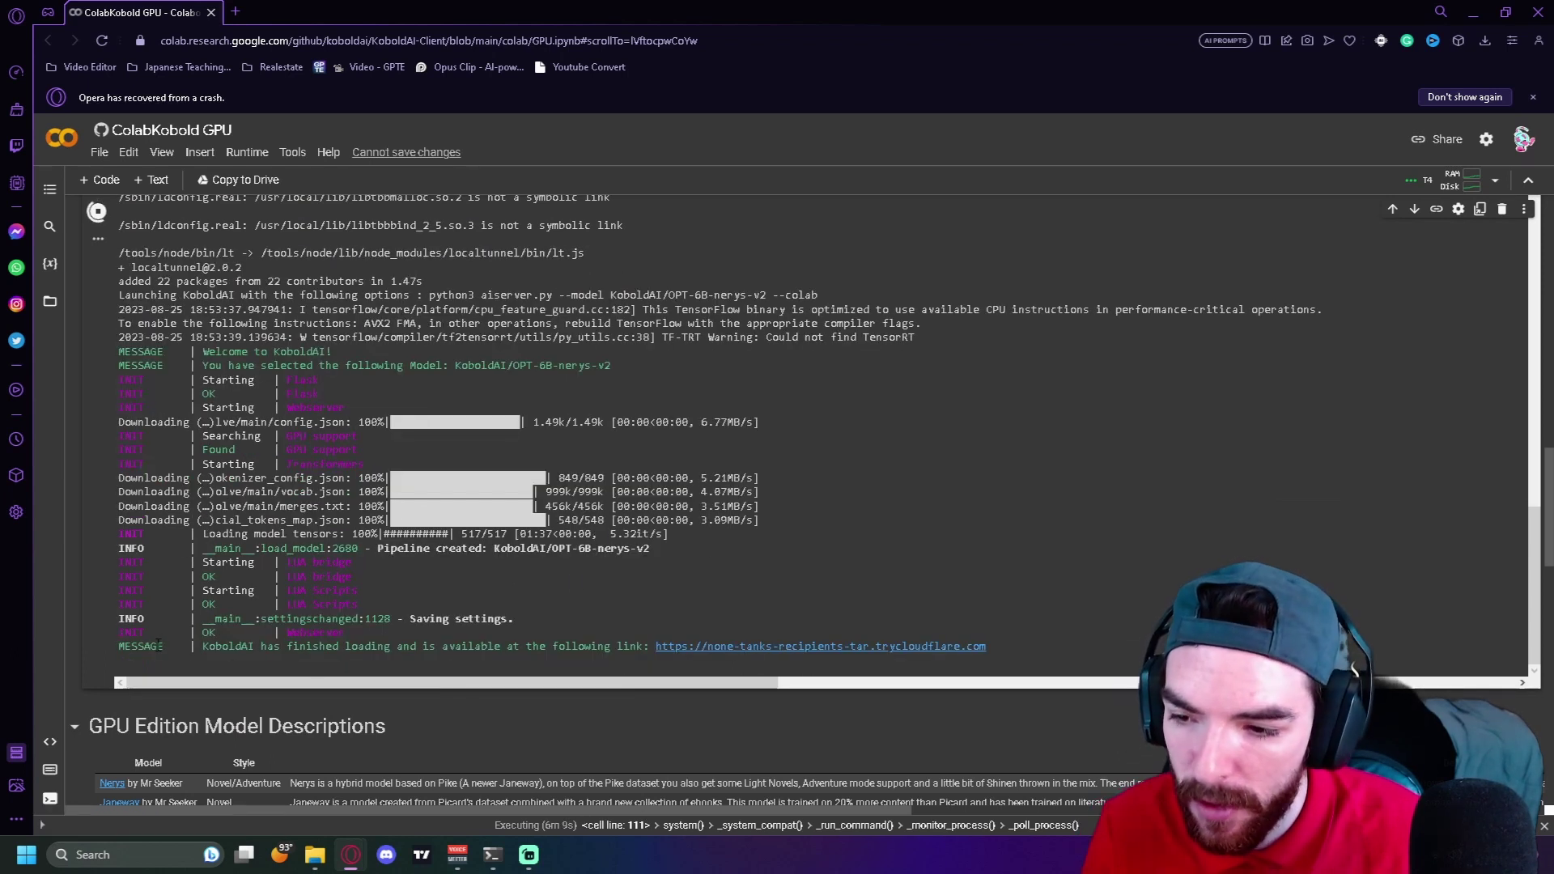
Open the trycloudflare.com link from the KoboldAI cell's output and copy the opened page's address.
{"action": "left_click_drag", "start_coordinate": [116, 650], "coordinate": [991, 648]}
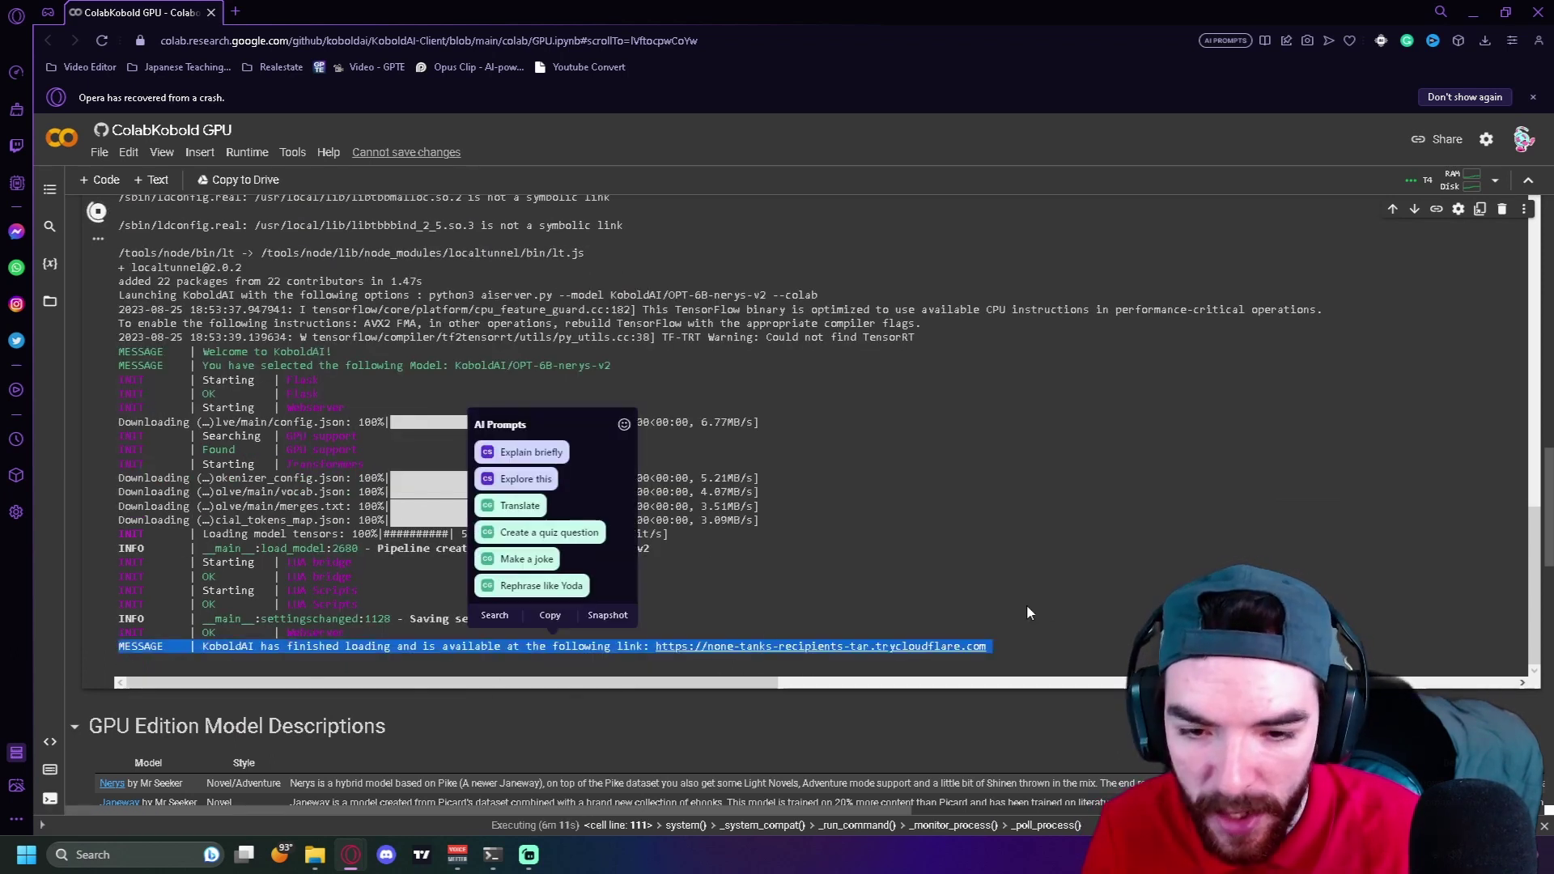
{"action": "left_click", "coordinate": [894, 655]}
{"action": "left_click", "coordinate": [864, 648]}
{"action": "left_click", "coordinate": [281, 42]}
{"action": "key", "text": "ctrl+c"}
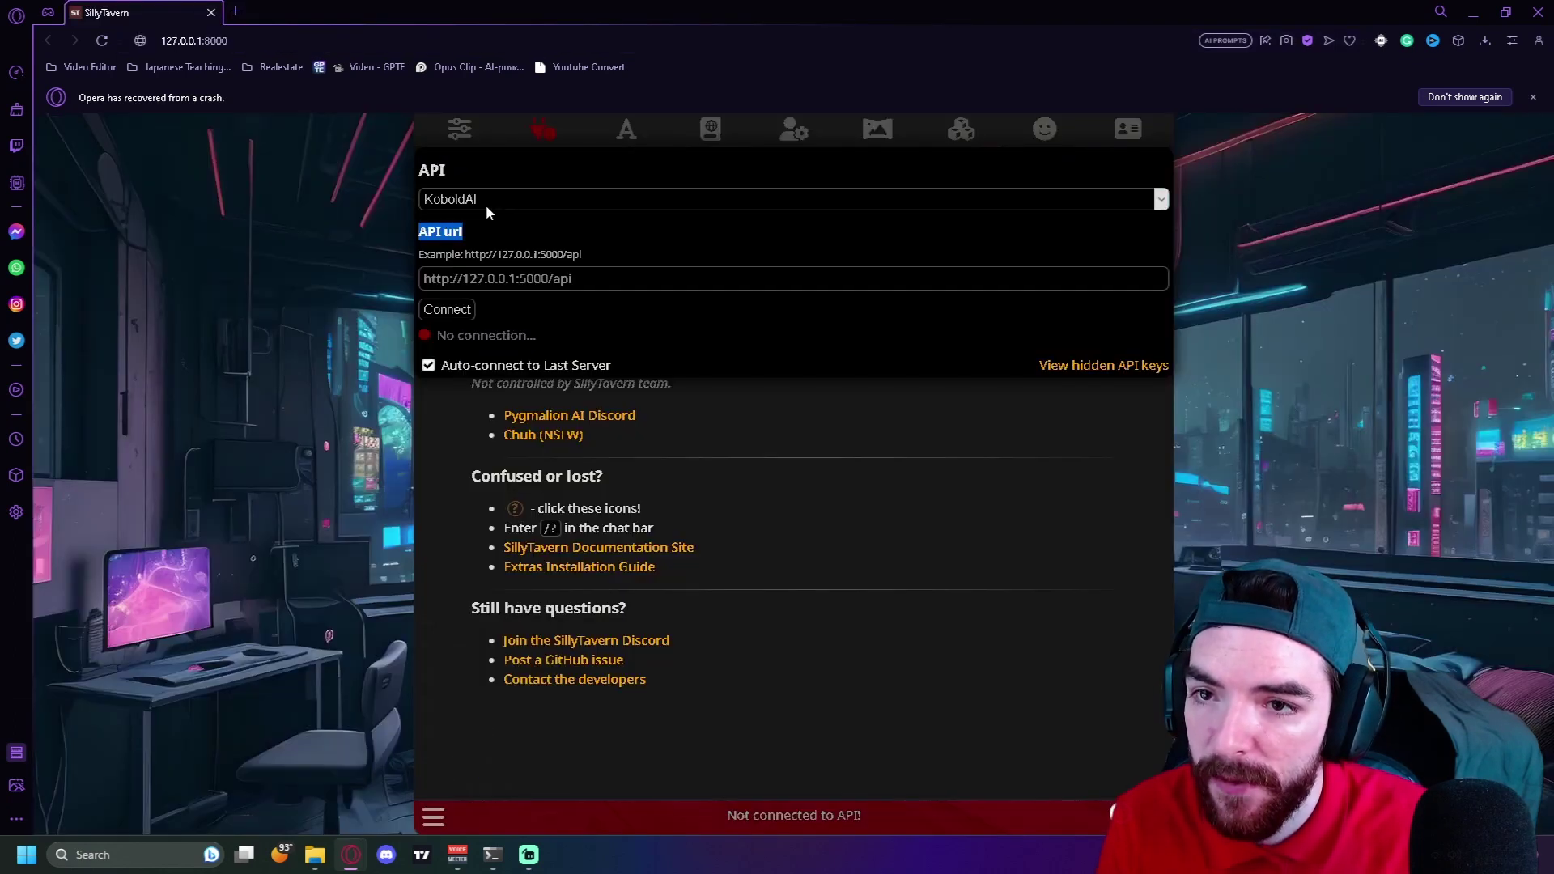
{"action": "left_click", "coordinate": [567, 279]}
{"action": "key", "text": "ctrl+v"}
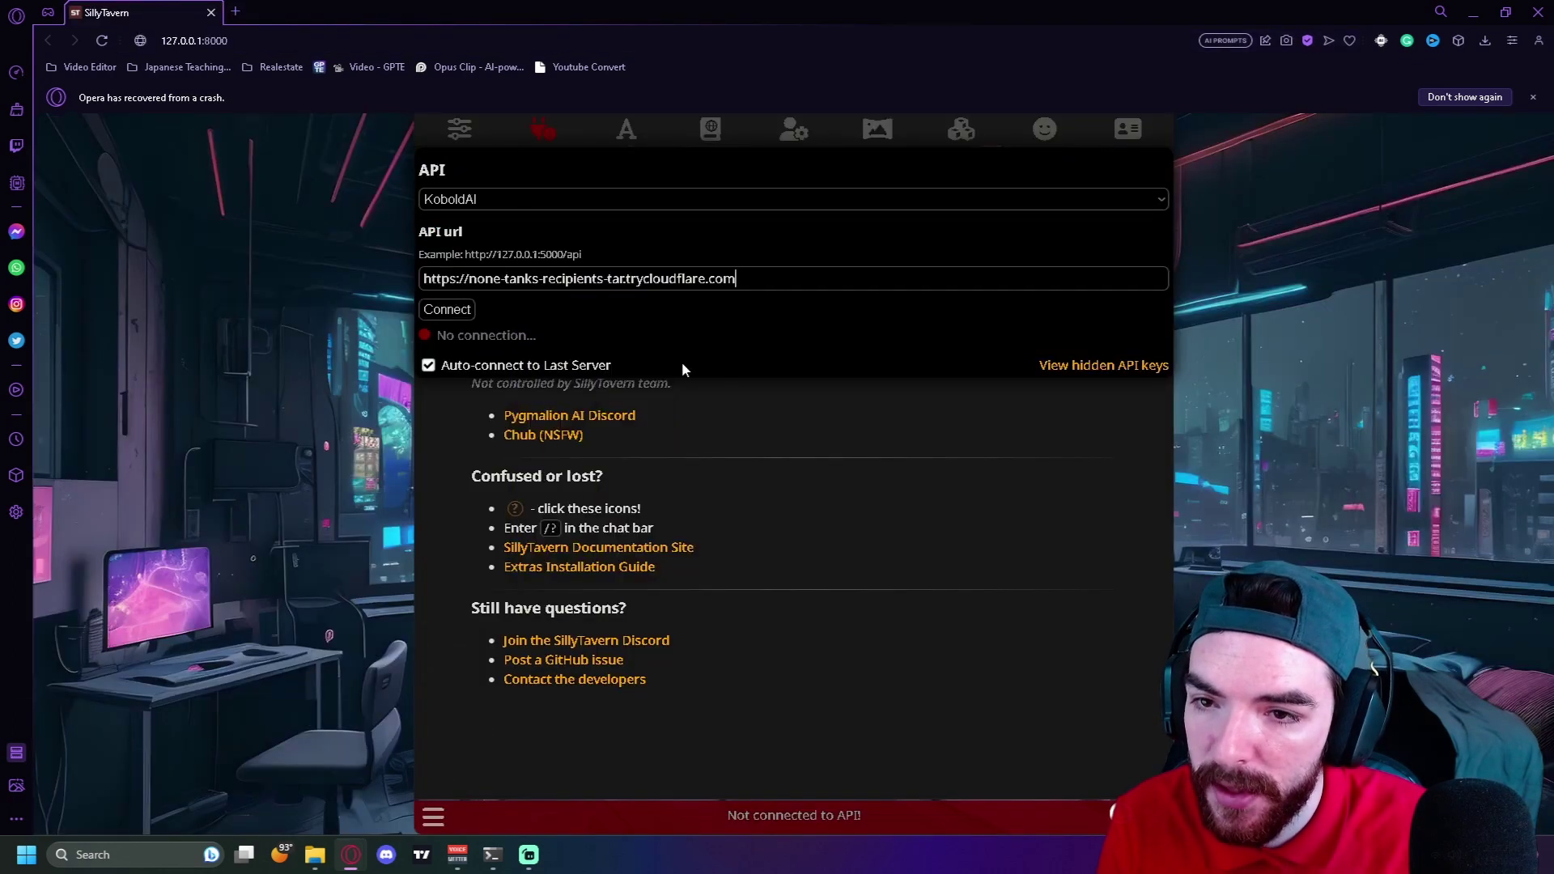
{"action": "left_click", "coordinate": [449, 314]}
{"action": "left_click_drag", "start_coordinate": [420, 336], "coordinate": [579, 351]}
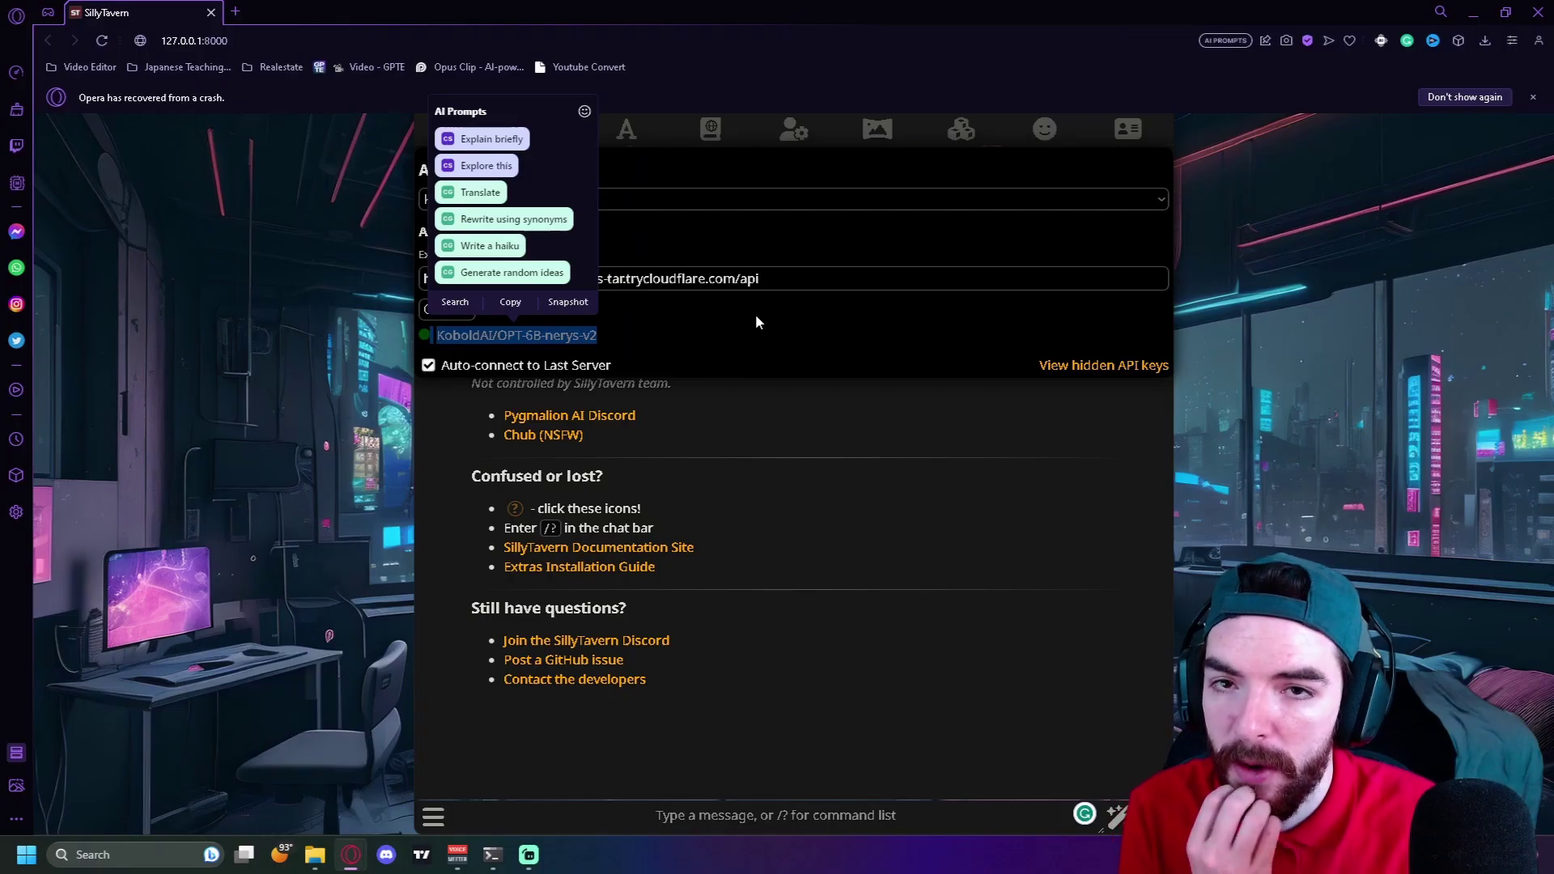
{"action": "left_click", "coordinate": [723, 450]}
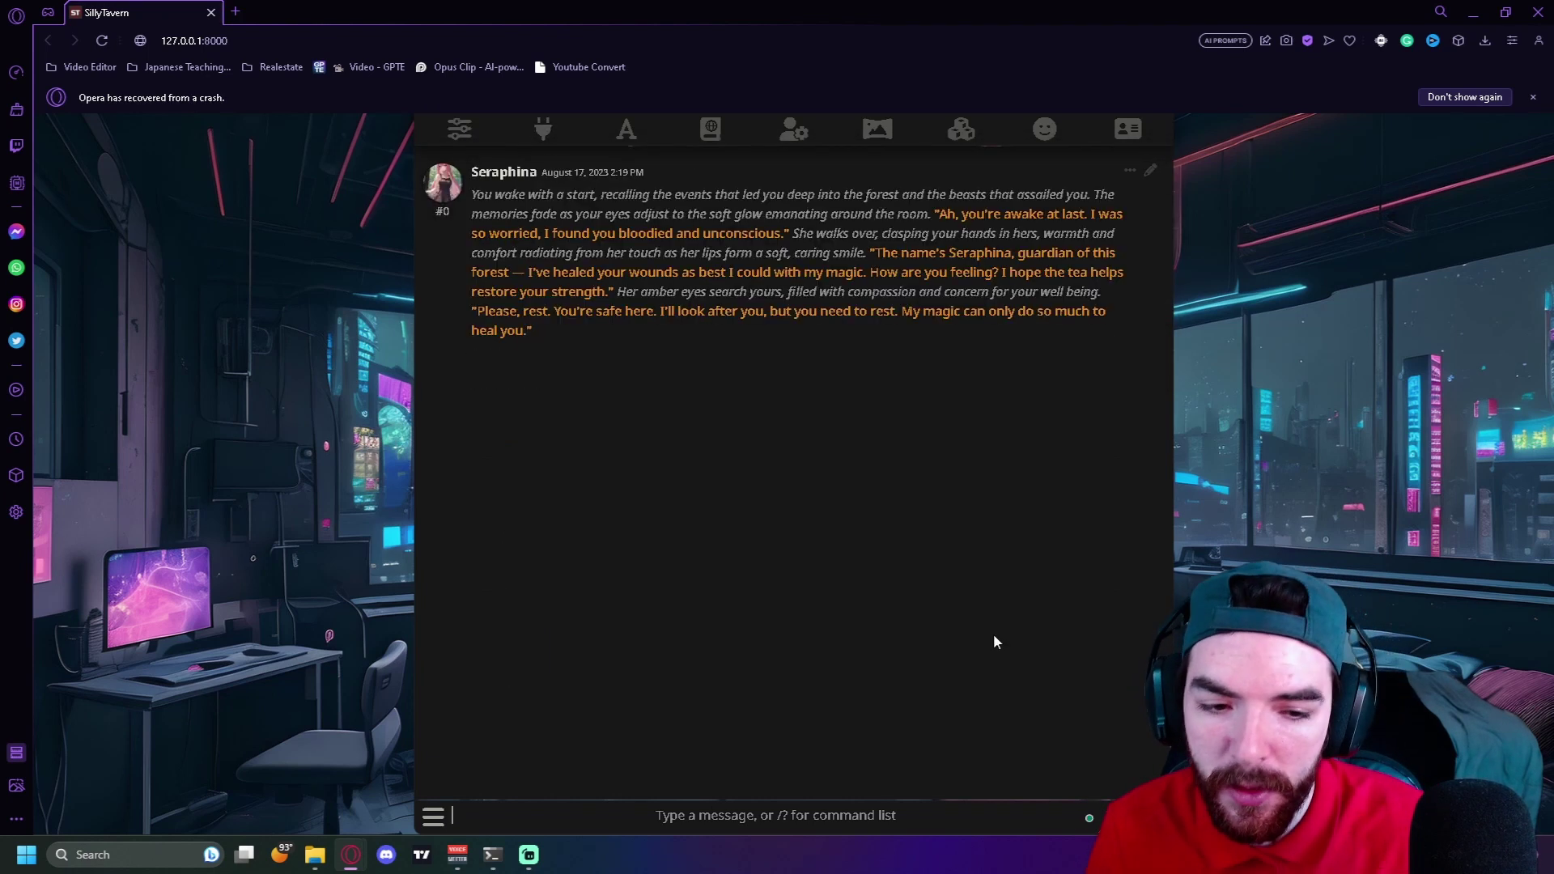
View Seraphina's character details and send her the chat message "hello".
{"action": "left_click", "coordinate": [1128, 131]}
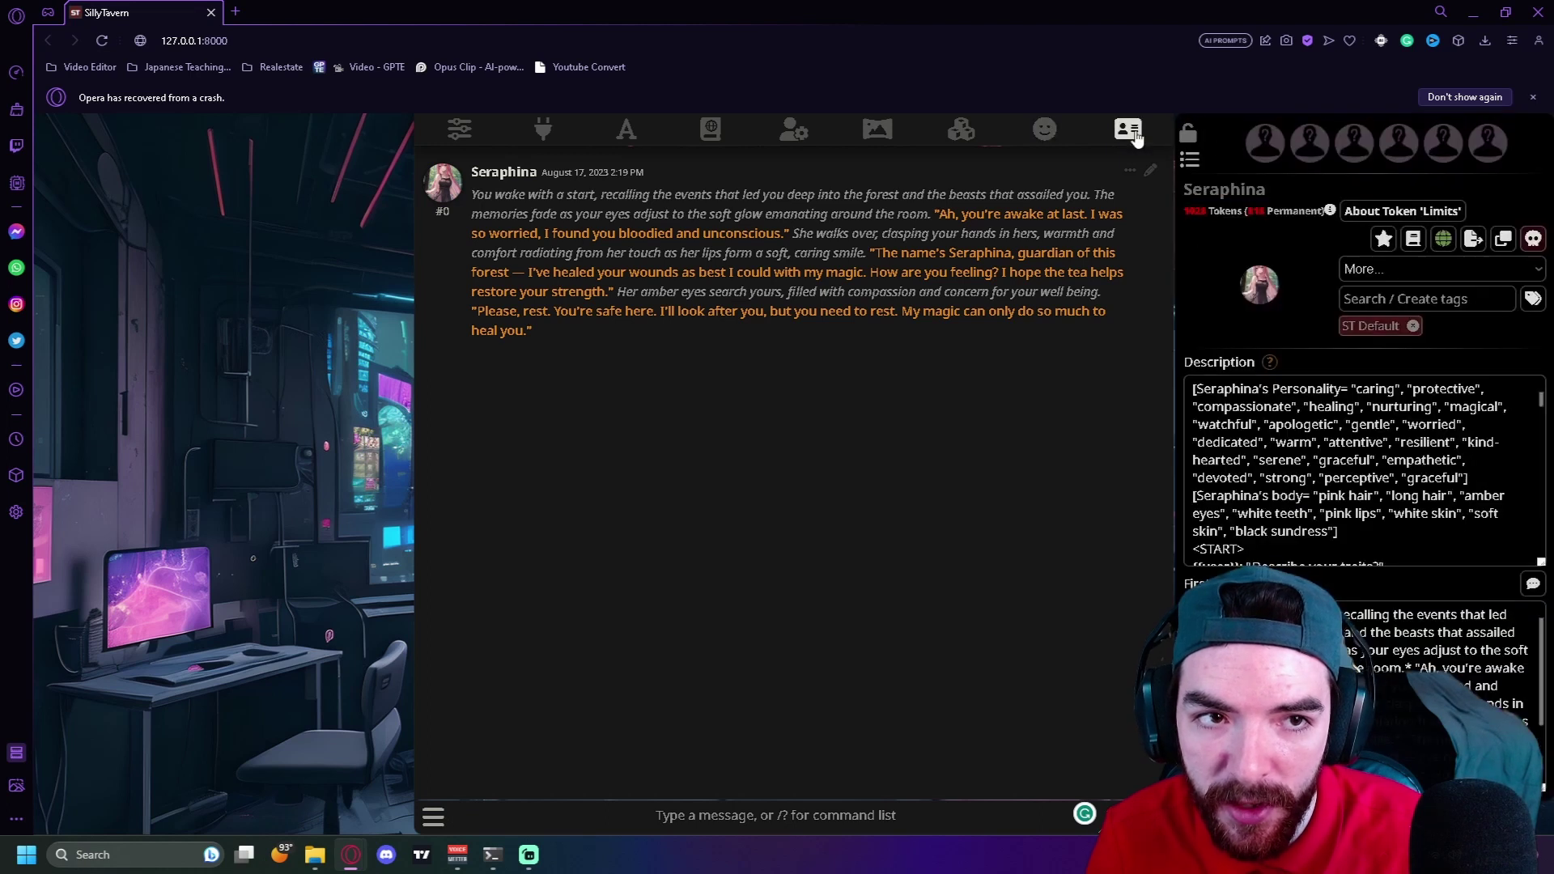
{"action": "left_click", "coordinate": [581, 826]}
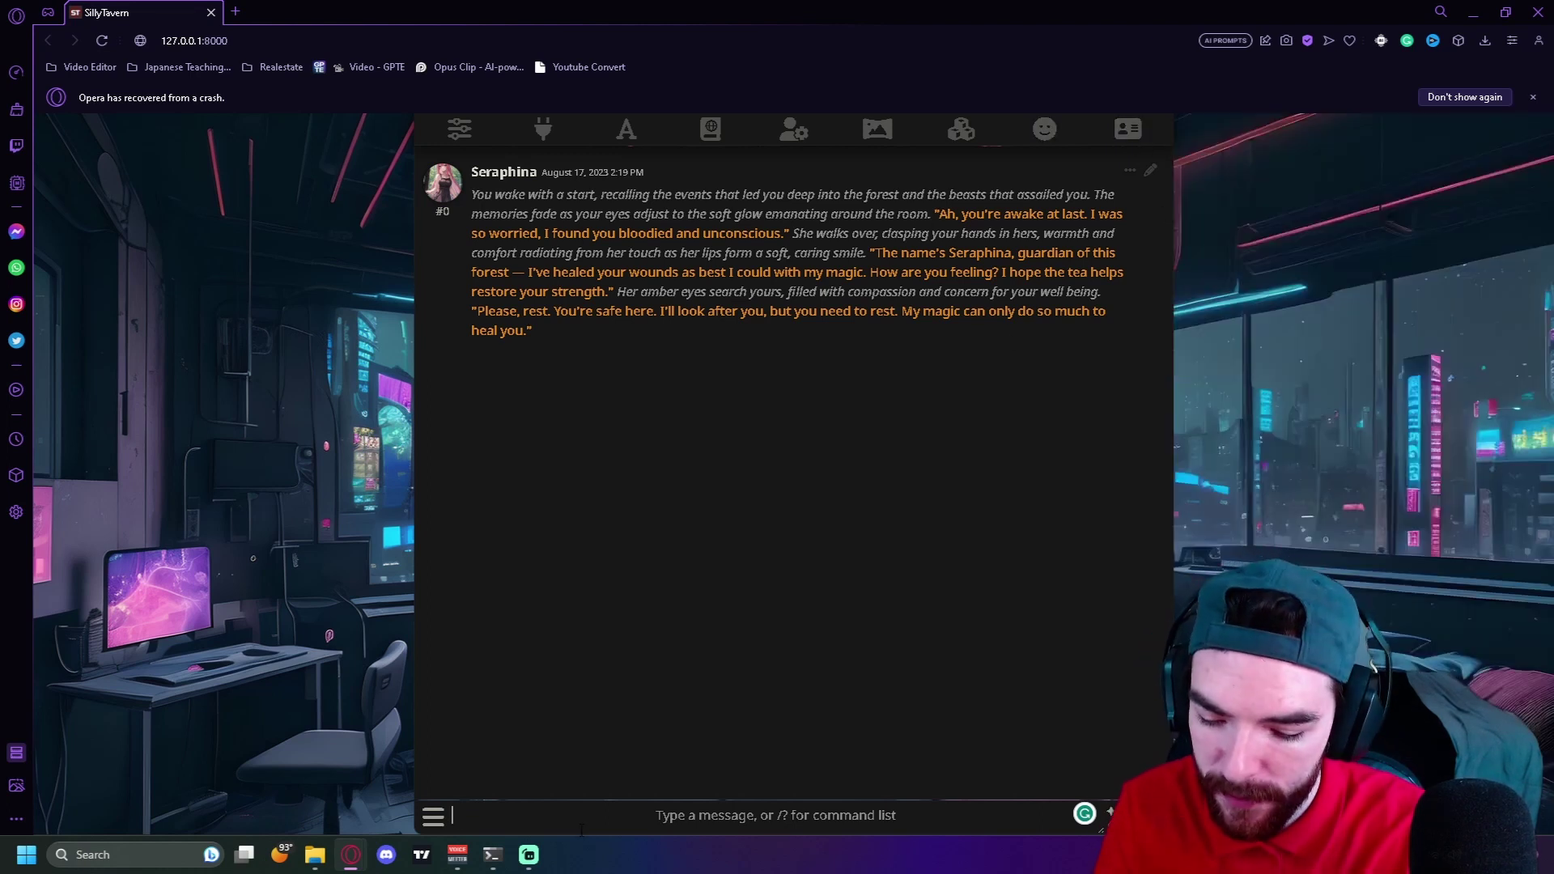
{"action": "type", "text": "hello"}
{"action": "key", "text": "Return"}
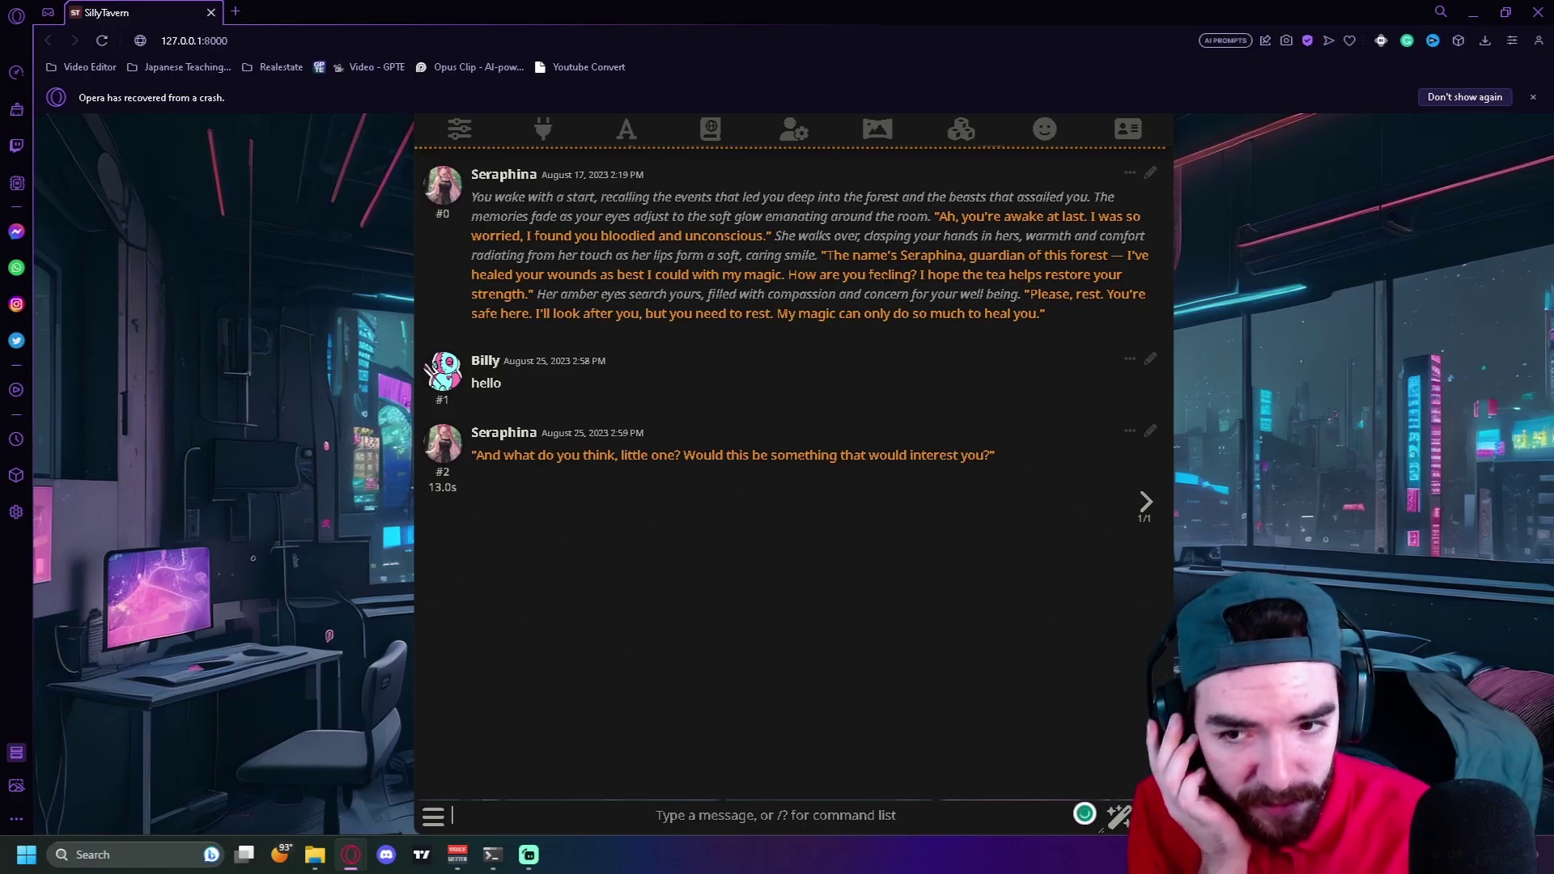
View the Kobold Presets response settings and close them again.
{"action": "left_click", "coordinate": [459, 129]}
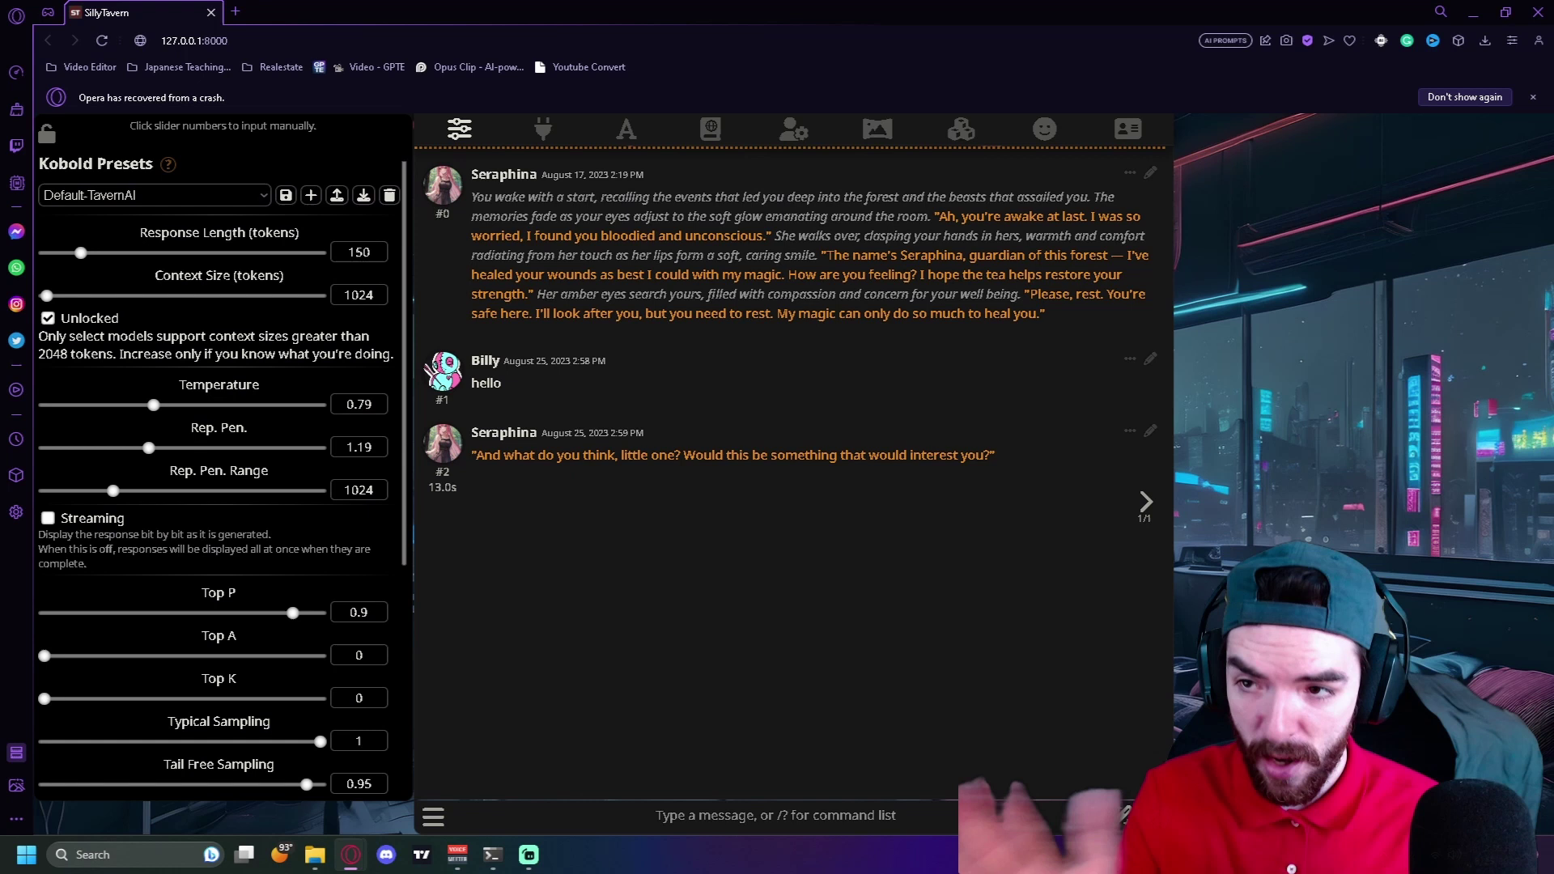
{"action": "left_click", "coordinate": [539, 645]}
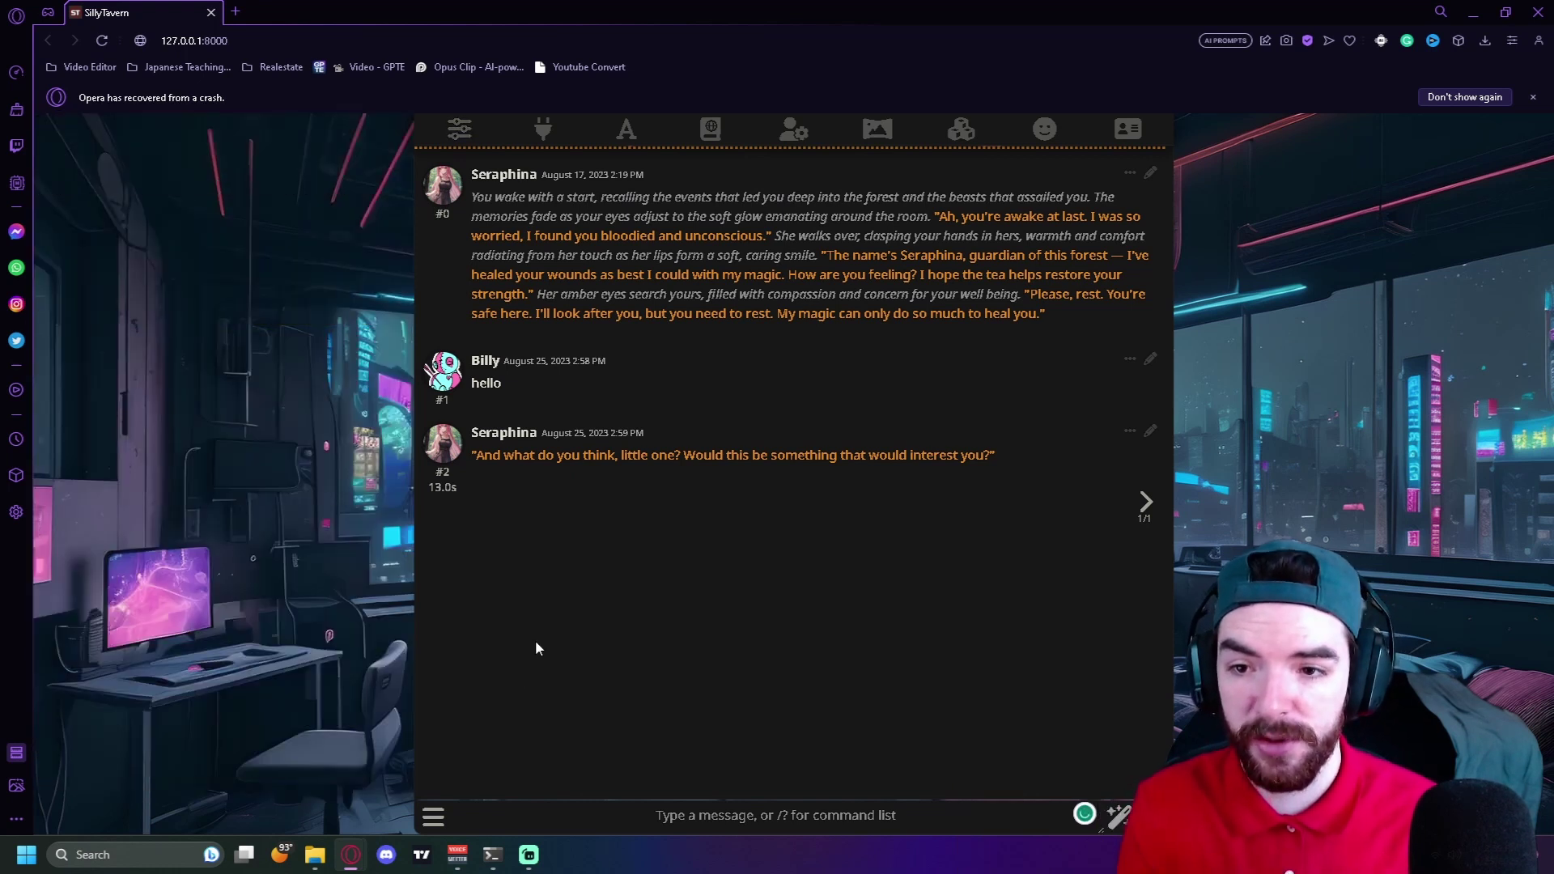